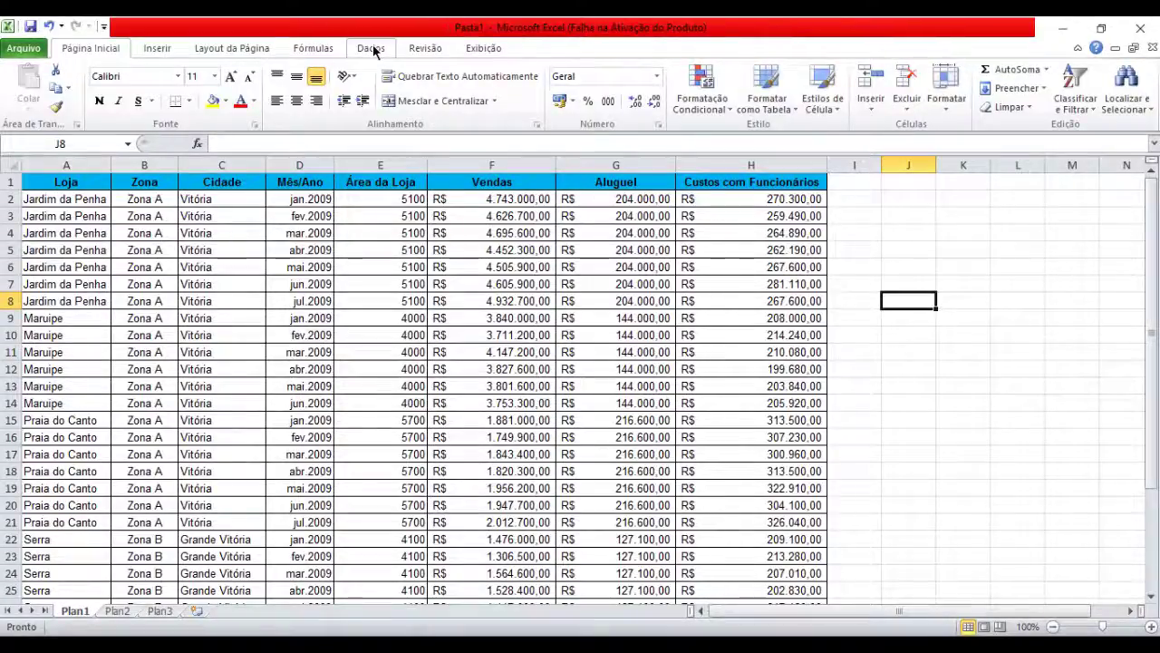
Switch the ribbon to the Dados tab to reach the Subtotal and outline tools.
{"action": "left_click", "coordinate": [372, 51]}
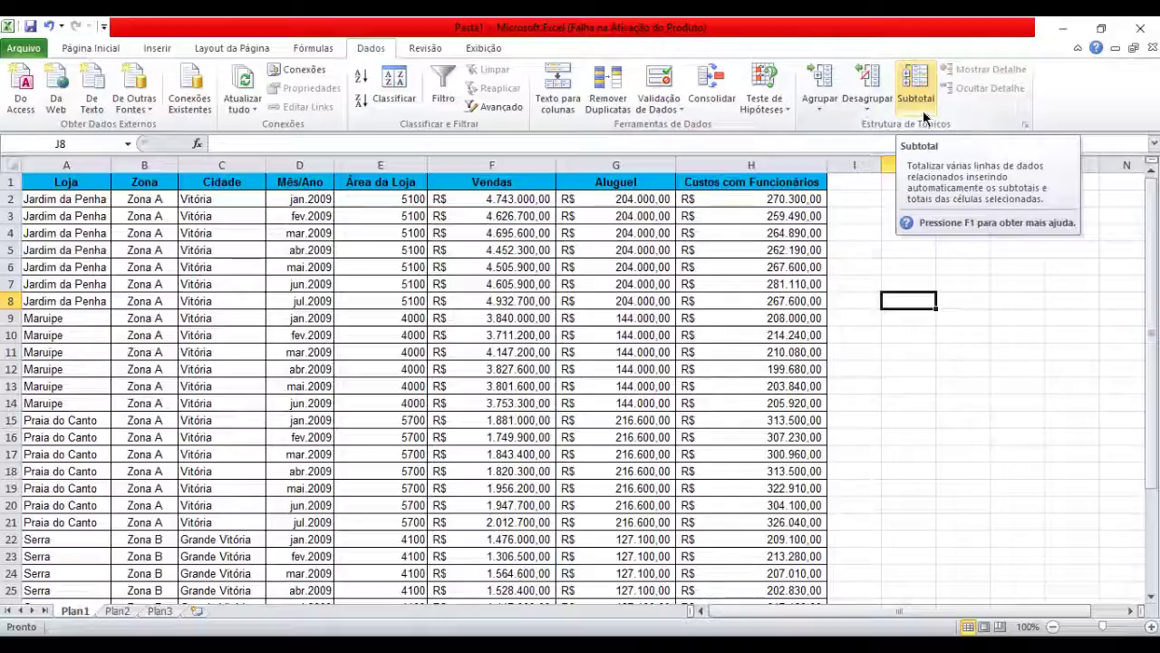
{"action": "left_click", "coordinate": [899, 270]}
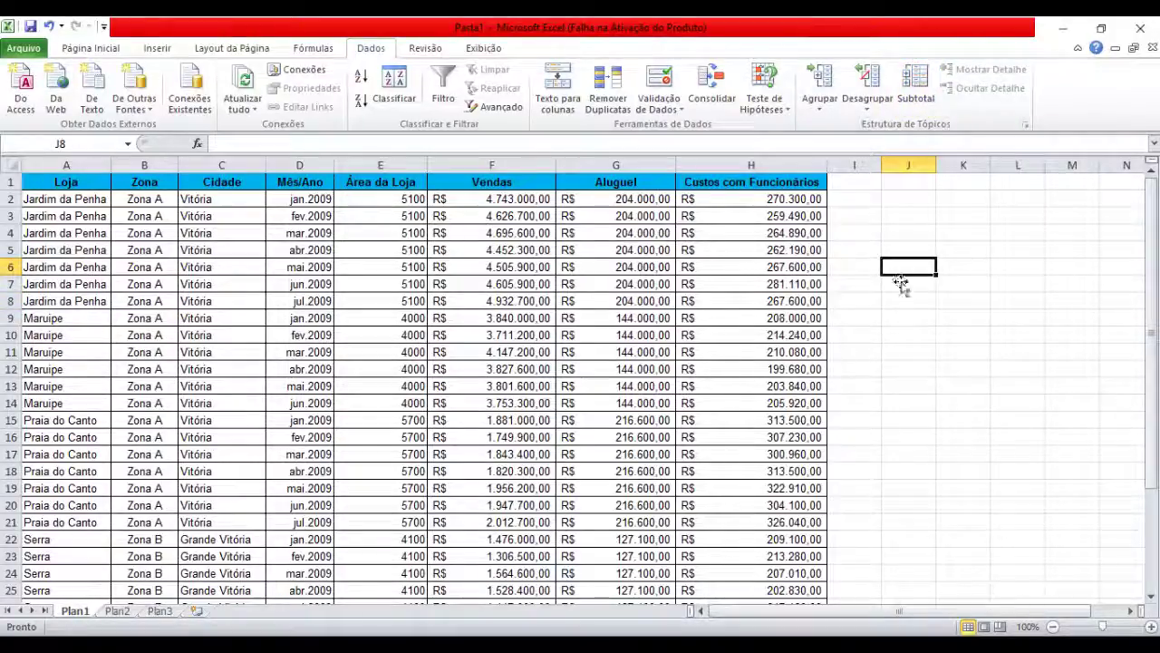
{"action": "scroll", "coordinate": [810, 266], "scroll_direction": "down", "scroll_amount": 4}
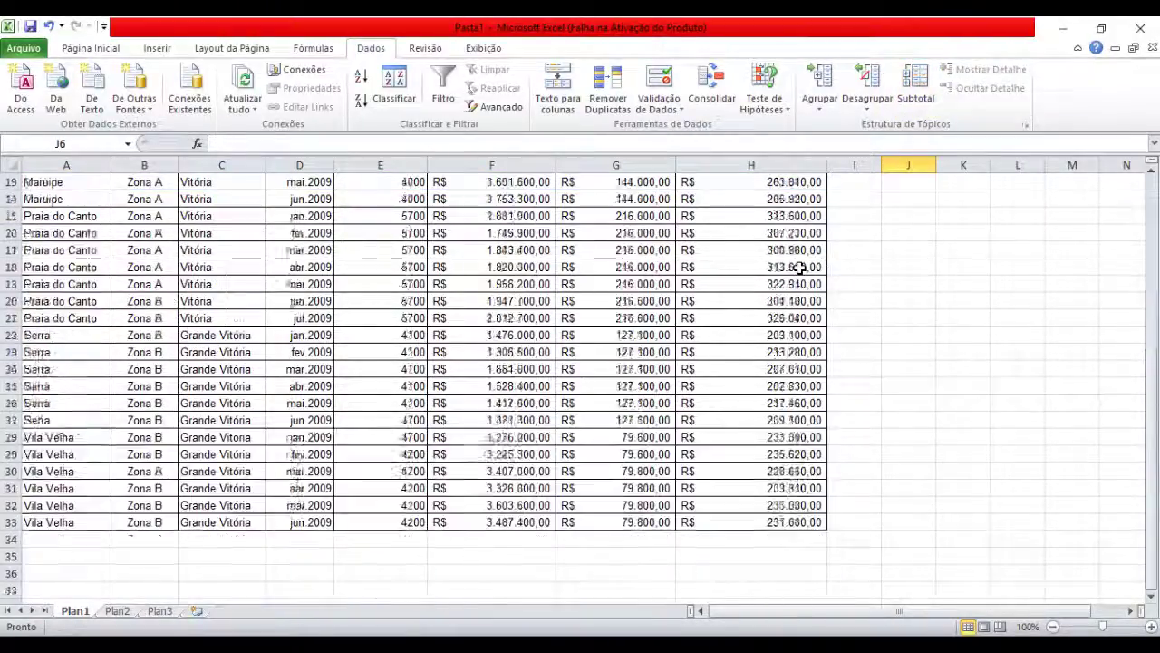
{"action": "scroll", "coordinate": [798, 267], "scroll_direction": "up", "scroll_amount": 4}
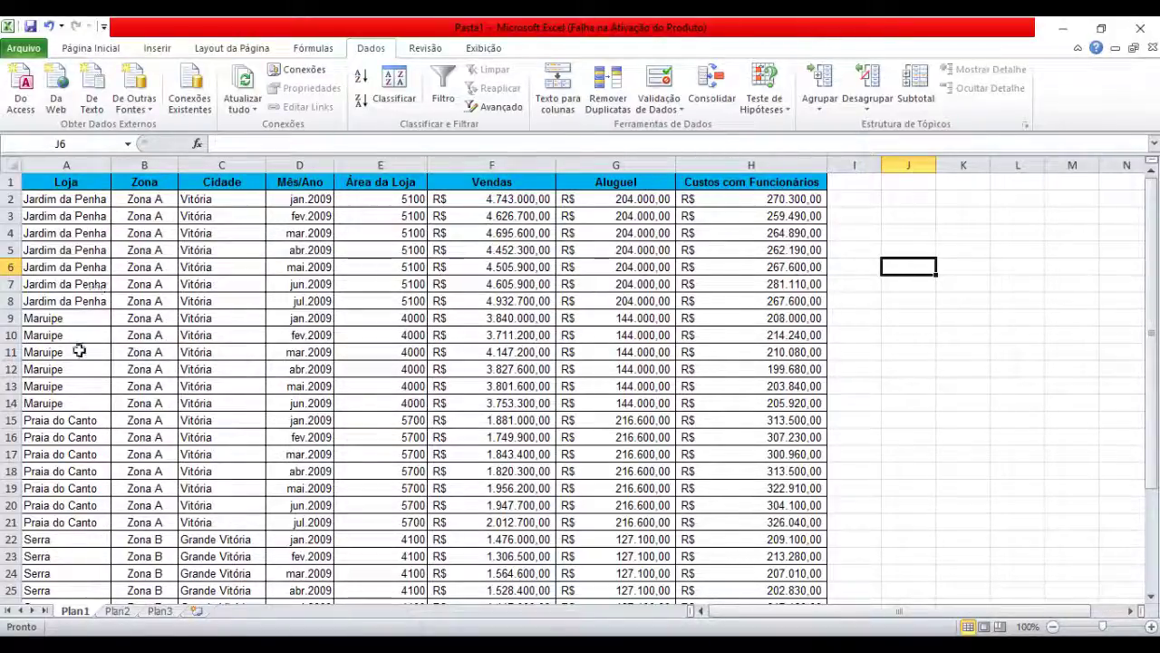
{"action": "scroll", "coordinate": [77, 358], "scroll_direction": "down", "scroll_amount": 1}
{"action": "scroll", "coordinate": [75, 367], "scroll_direction": "down", "scroll_amount": 1}
{"action": "scroll", "coordinate": [75, 366], "scroll_direction": "down", "scroll_amount": 3}
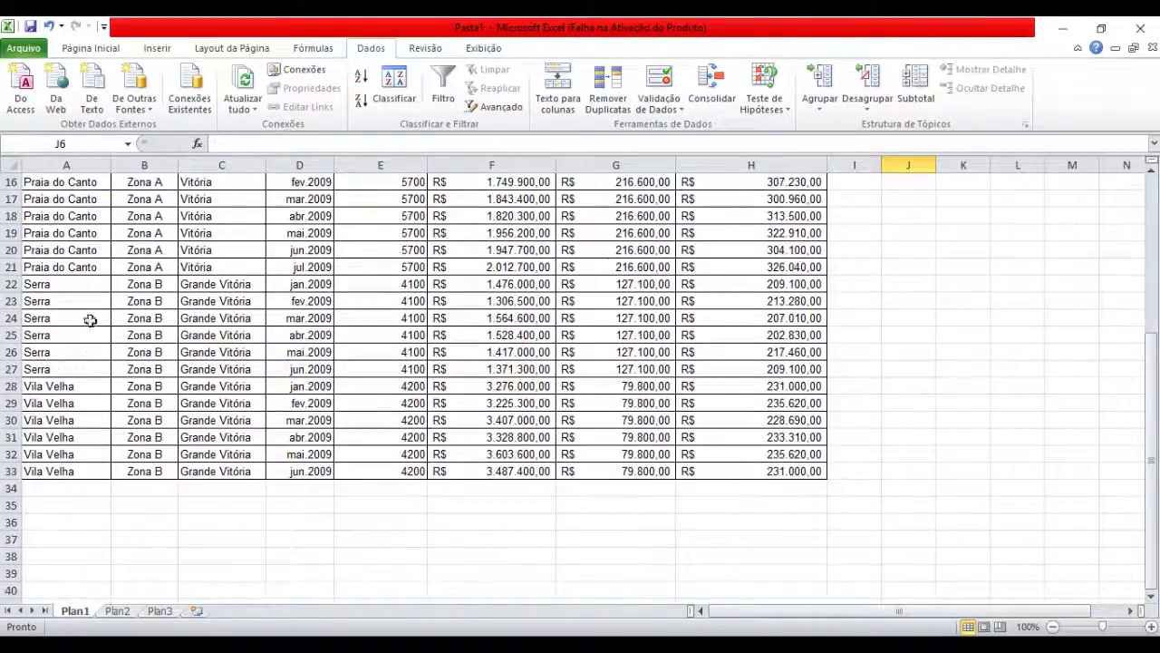
{"action": "scroll", "coordinate": [77, 422], "scroll_direction": "up", "scroll_amount": 5}
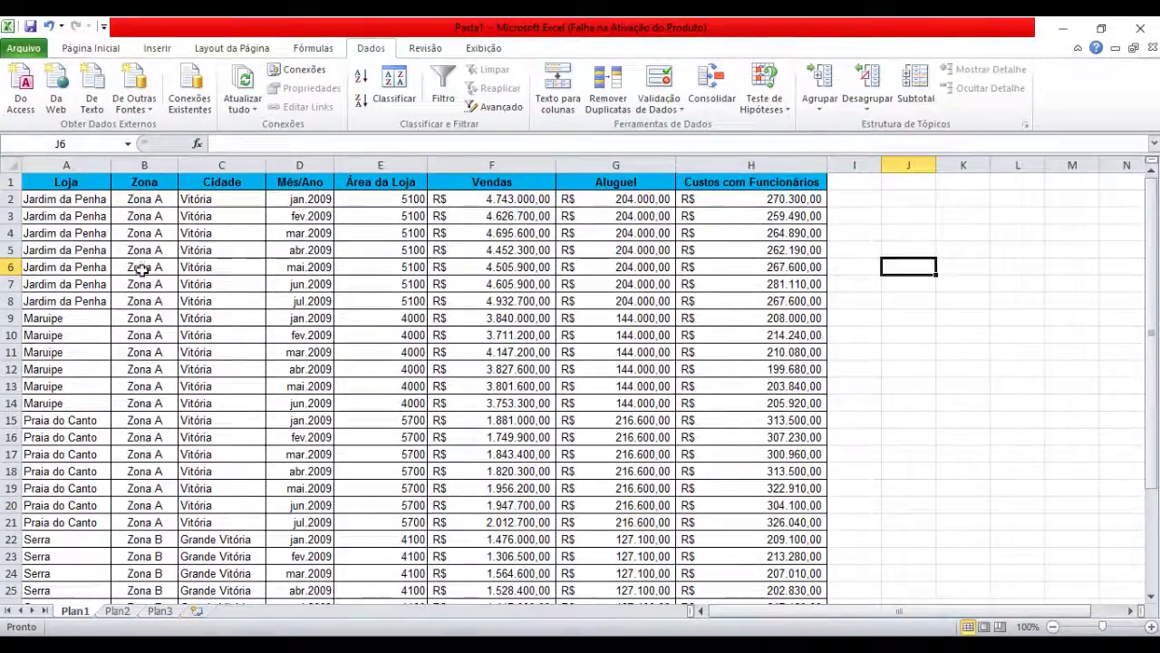
{"action": "scroll", "coordinate": [136, 272], "scroll_direction": "down", "scroll_amount": 1}
{"action": "scroll", "coordinate": [144, 292], "scroll_direction": "up", "scroll_amount": 1}
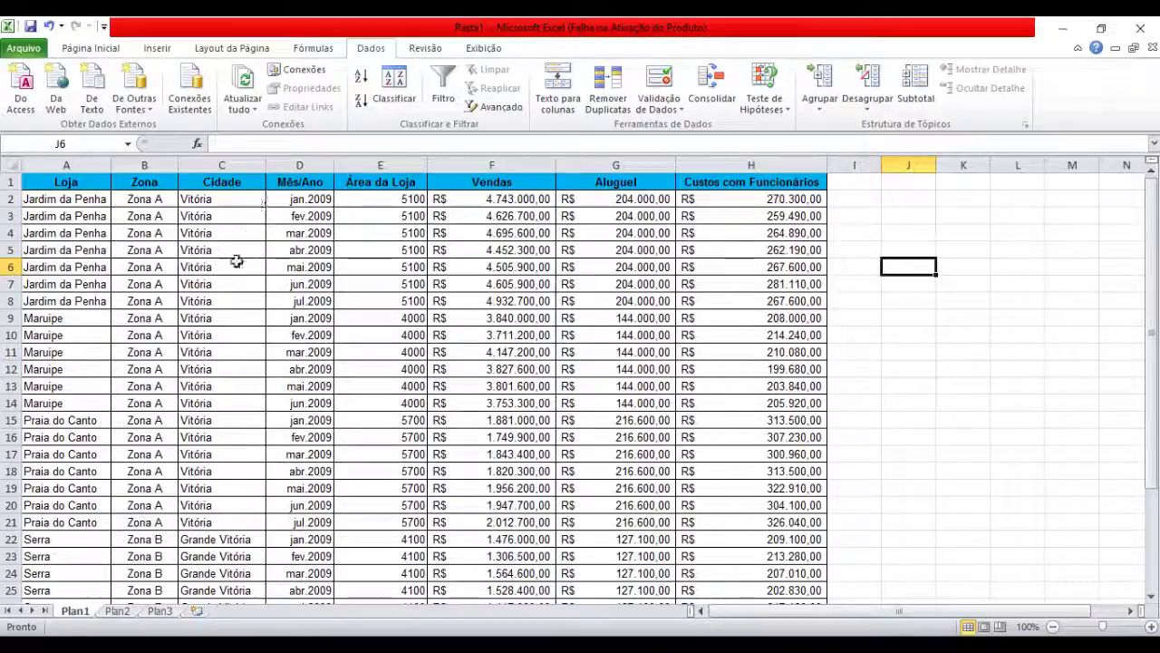
{"action": "scroll", "coordinate": [230, 280], "scroll_direction": "down", "scroll_amount": 2}
{"action": "scroll", "coordinate": [235, 308], "scroll_direction": "down", "scroll_amount": 3}
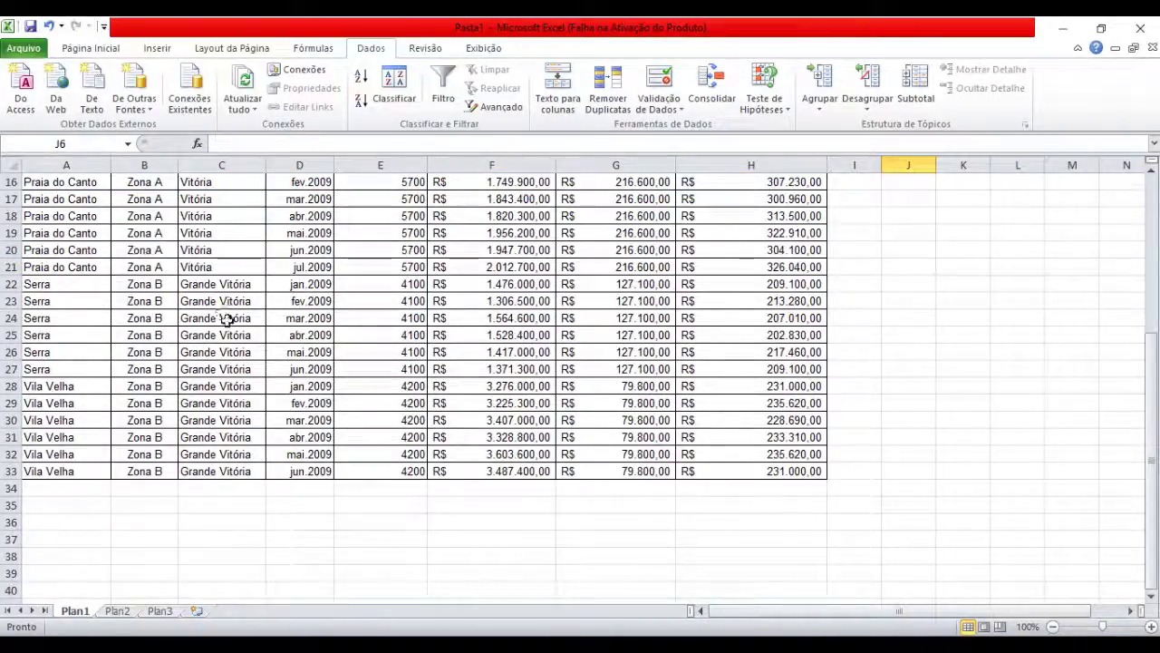
{"action": "scroll", "coordinate": [233, 323], "scroll_direction": "up", "scroll_amount": 1}
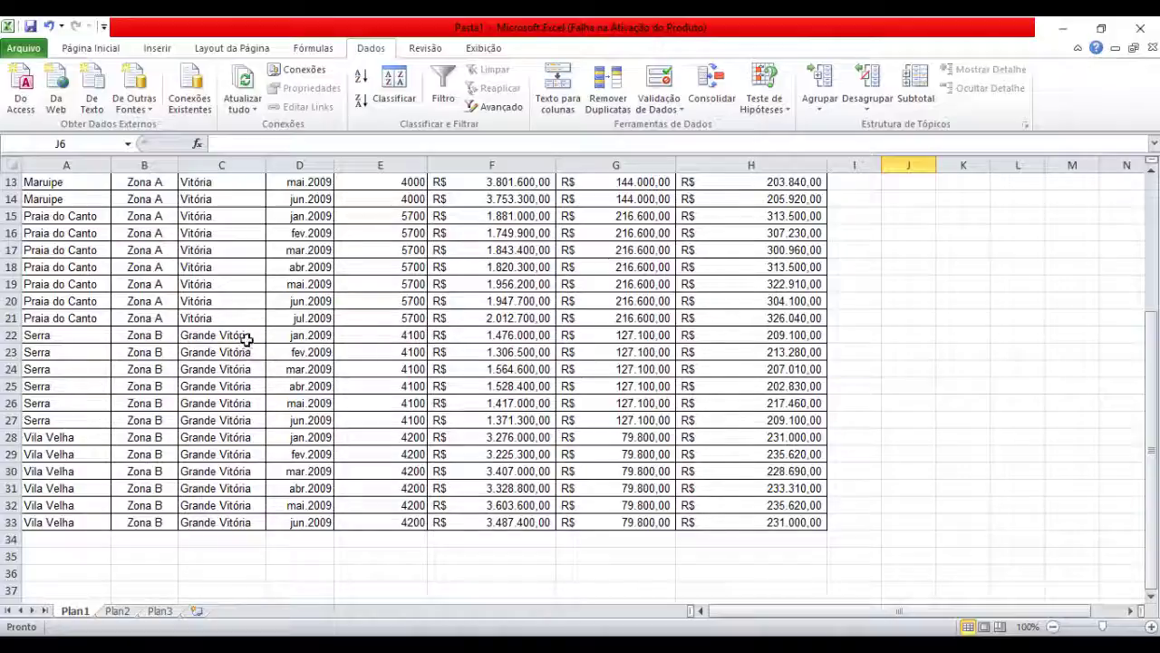
{"action": "scroll", "coordinate": [241, 335], "scroll_direction": "up", "scroll_amount": 3}
{"action": "scroll", "coordinate": [241, 336], "scroll_direction": "up", "scroll_amount": 1}
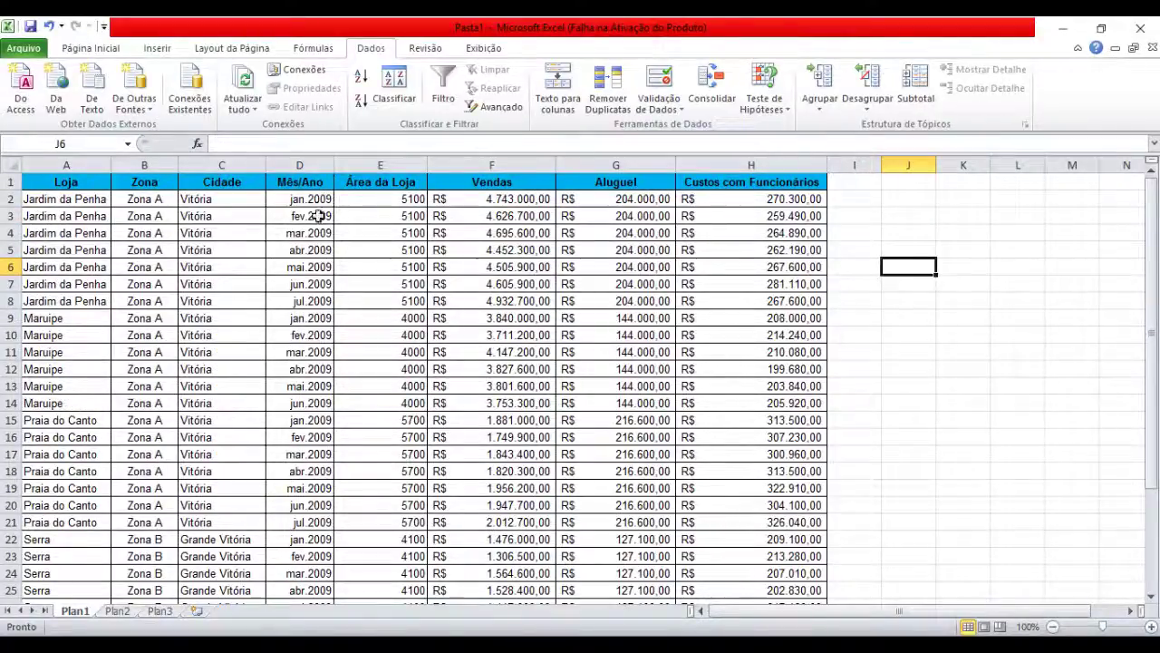
{"action": "scroll", "coordinate": [317, 214], "scroll_direction": "down", "scroll_amount": 5}
{"action": "scroll", "coordinate": [354, 208], "scroll_direction": "up", "scroll_amount": 5}
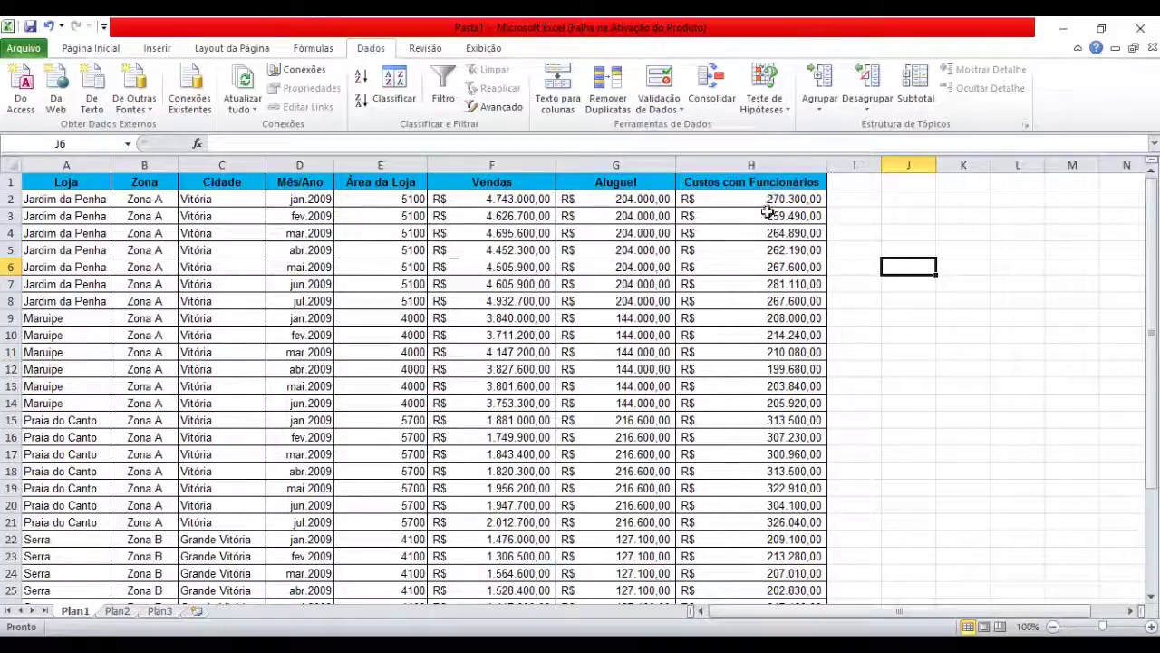
{"action": "scroll", "coordinate": [762, 211], "scroll_direction": "down", "scroll_amount": 5}
{"action": "scroll", "coordinate": [762, 211], "scroll_direction": "up", "scroll_amount": 5}
{"action": "left_click", "coordinate": [15, 317]}
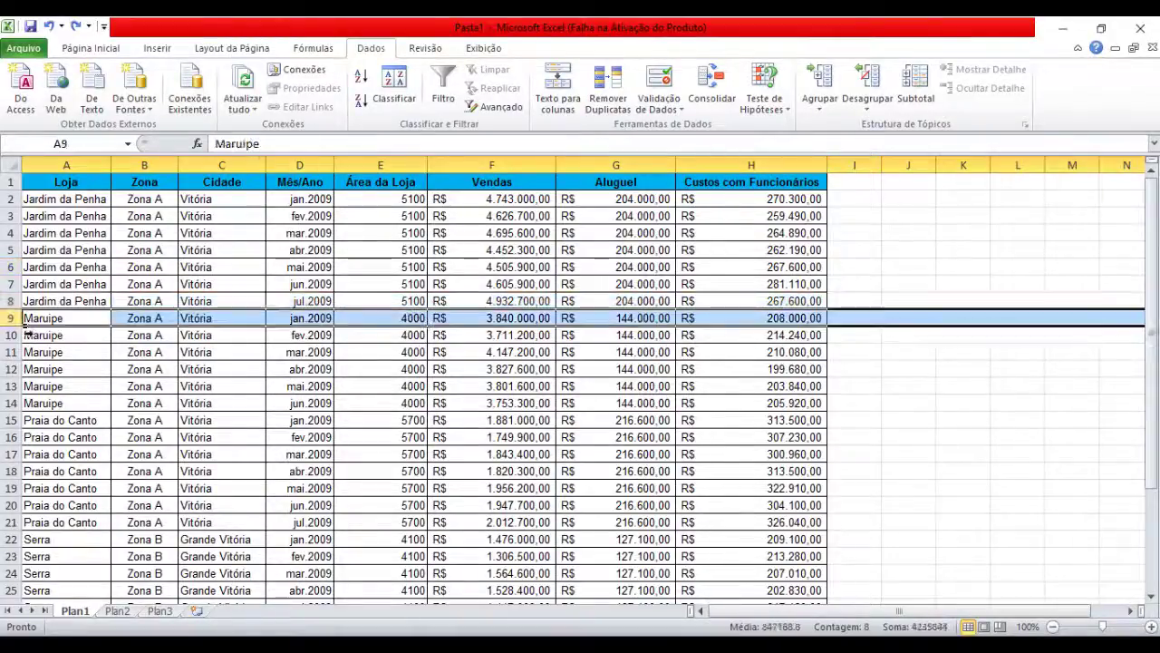
{"action": "right_click", "coordinate": [16, 321]}
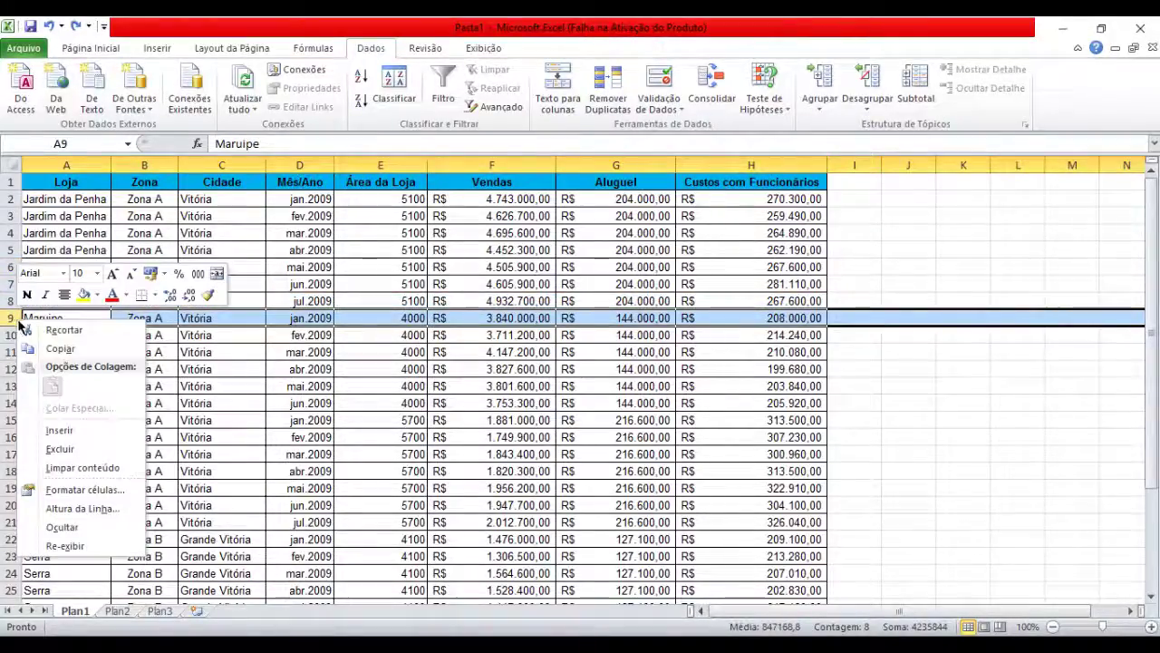
{"action": "left_click", "coordinate": [73, 431]}
{"action": "left_click", "coordinate": [78, 390]}
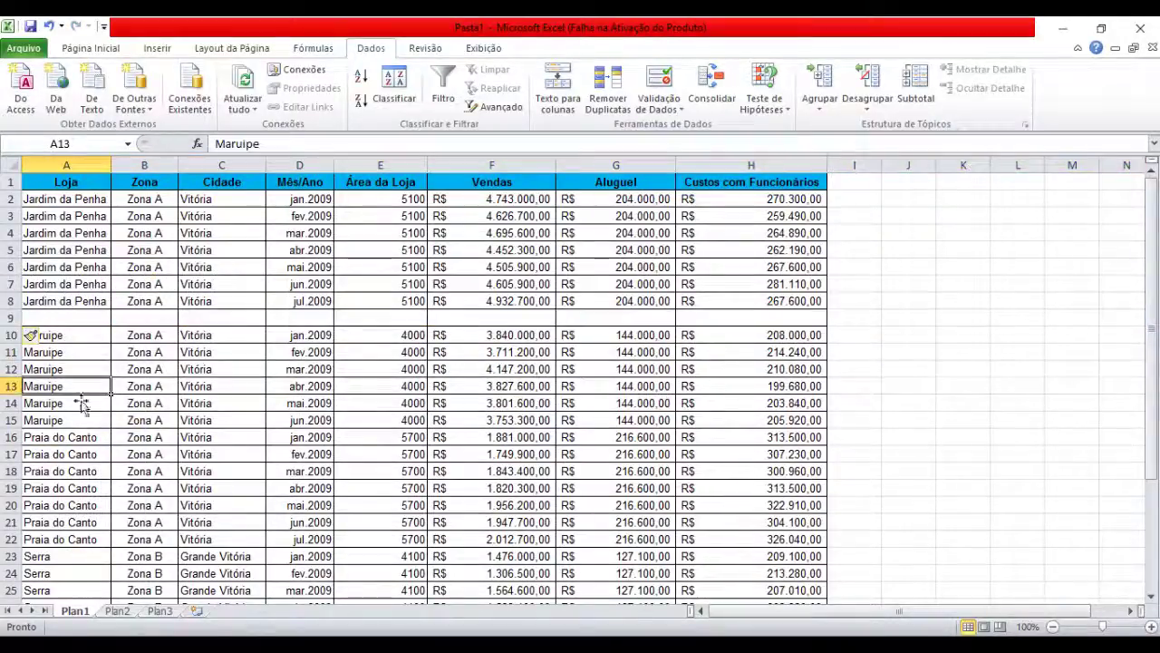
{"action": "left_click_drag", "start_coordinate": [95, 325], "coordinate": [712, 324]}
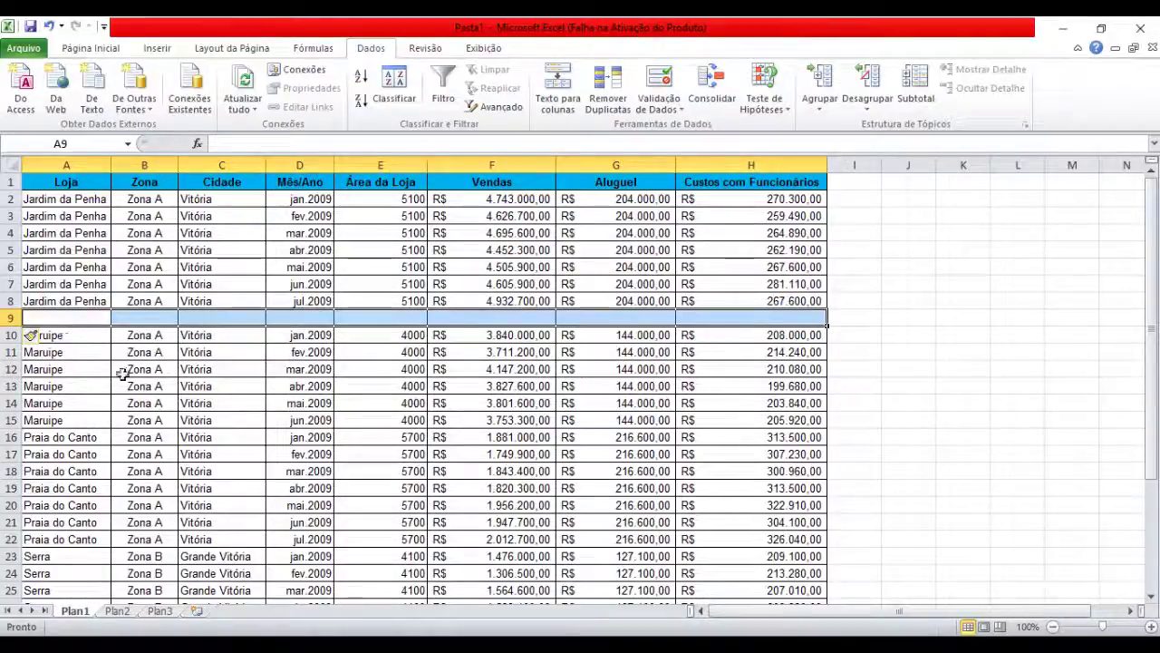
{"action": "right_click", "coordinate": [15, 318]}
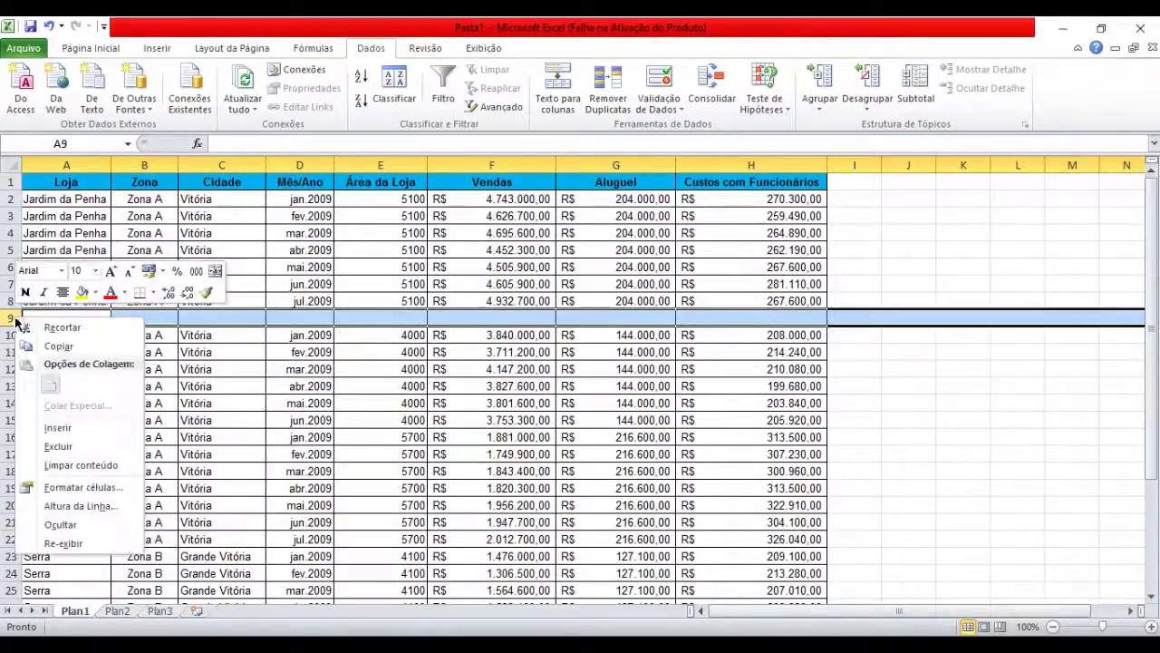
{"action": "left_click", "coordinate": [80, 448]}
{"action": "left_click", "coordinate": [1006, 290]}
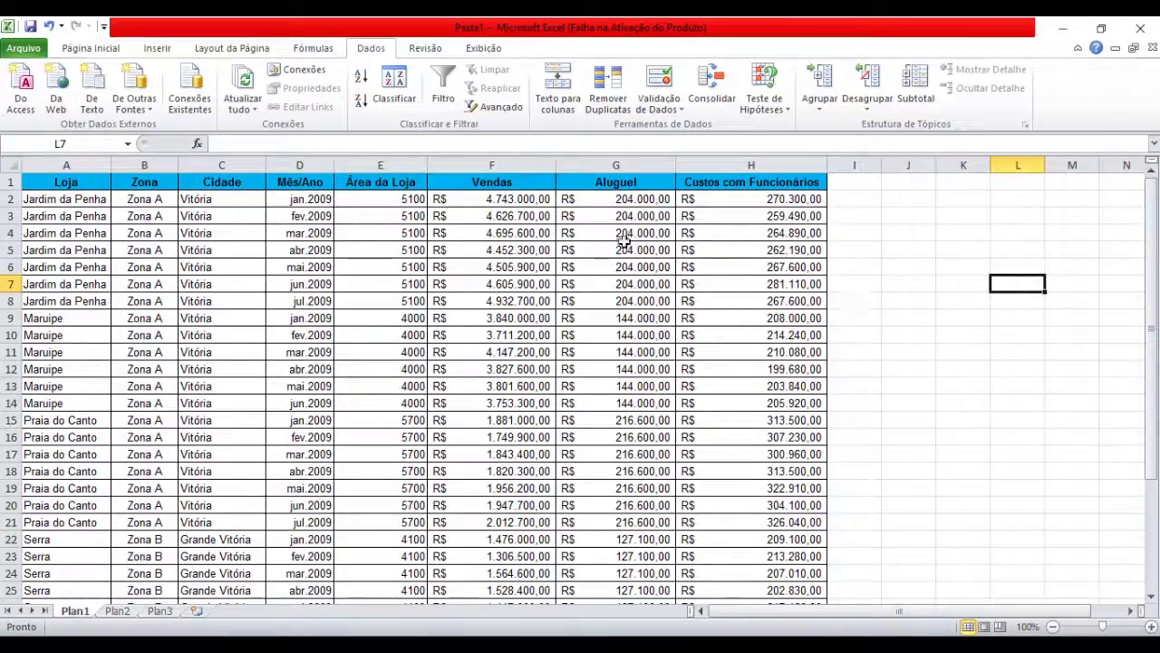
{"action": "scroll", "coordinate": [645, 304], "scroll_direction": "down", "scroll_amount": 3}
{"action": "scroll", "coordinate": [644, 313], "scroll_direction": "down", "scroll_amount": 1}
{"action": "scroll", "coordinate": [645, 313], "scroll_direction": "up", "scroll_amount": 2}
{"action": "scroll", "coordinate": [646, 313], "scroll_direction": "up", "scroll_amount": 2}
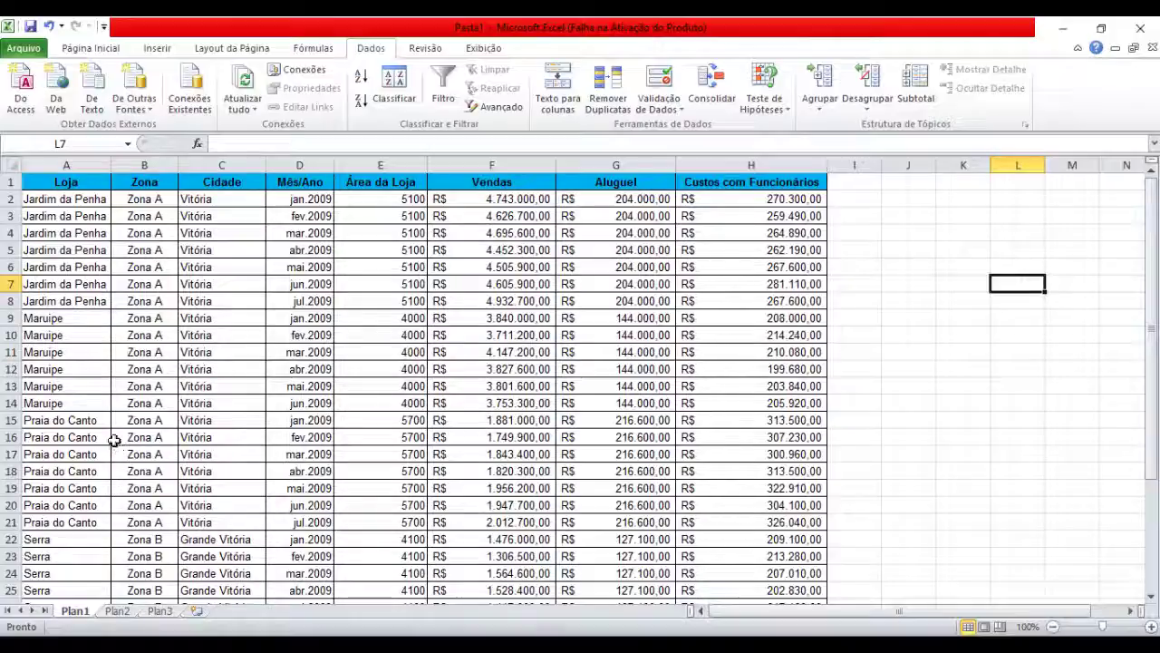
{"action": "scroll", "coordinate": [90, 250], "scroll_direction": "down", "scroll_amount": 1}
{"action": "scroll", "coordinate": [91, 241], "scroll_direction": "down", "scroll_amount": 2}
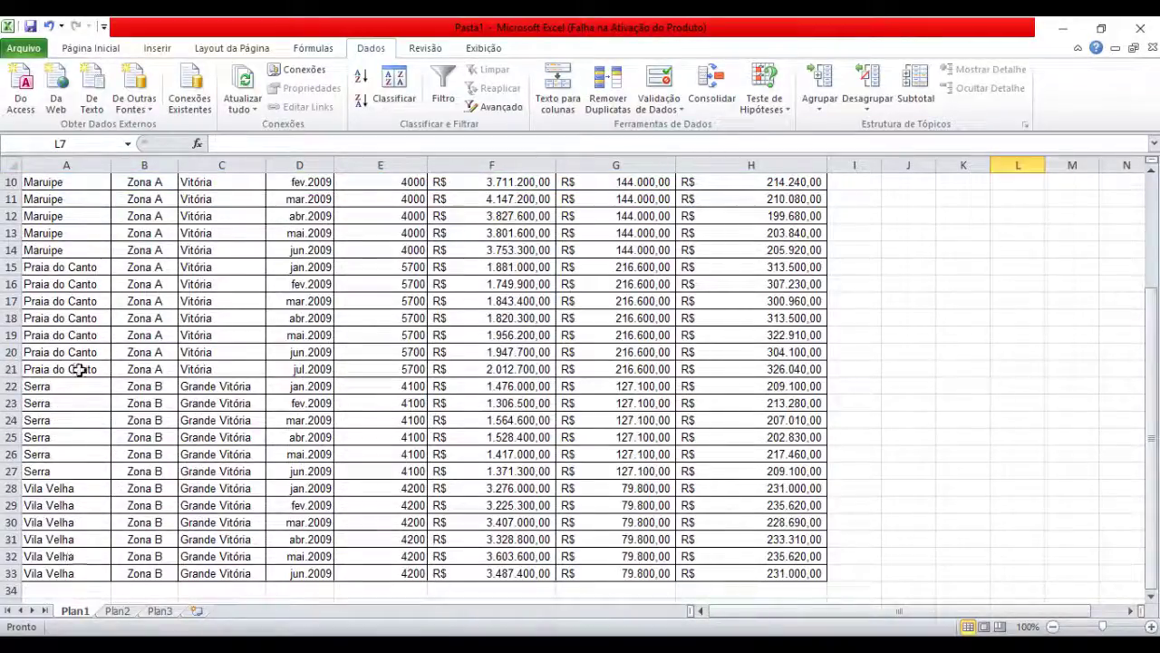
{"action": "scroll", "coordinate": [72, 326], "scroll_direction": "up", "scroll_amount": 3}
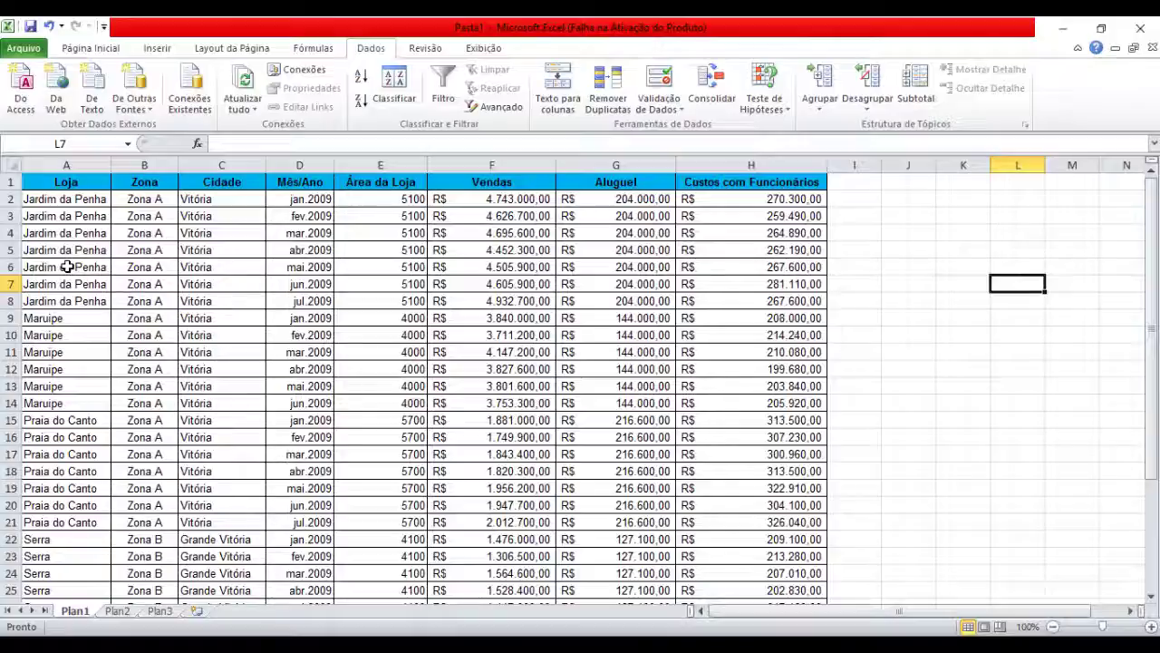
Select the store sales table from A1 and open the Subtotal dialog.
{"action": "left_click", "coordinate": [82, 186]}
{"action": "left_click_drag", "start_coordinate": [81, 186], "coordinate": [825, 591]}
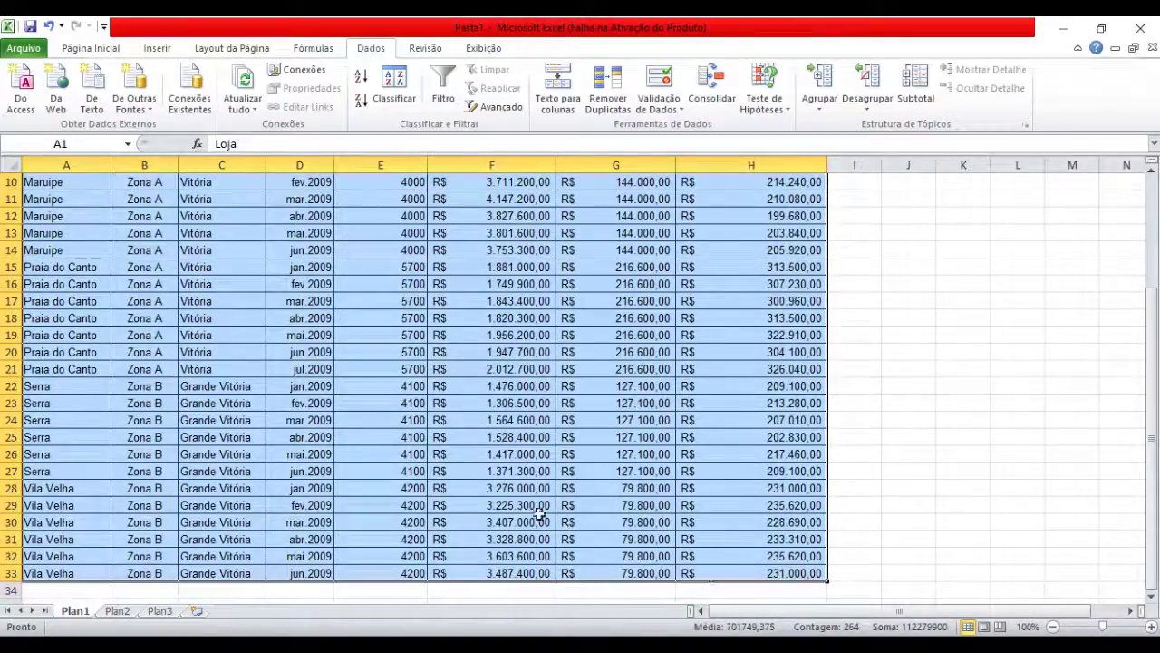
{"action": "scroll", "coordinate": [408, 290], "scroll_direction": "up", "scroll_amount": 3}
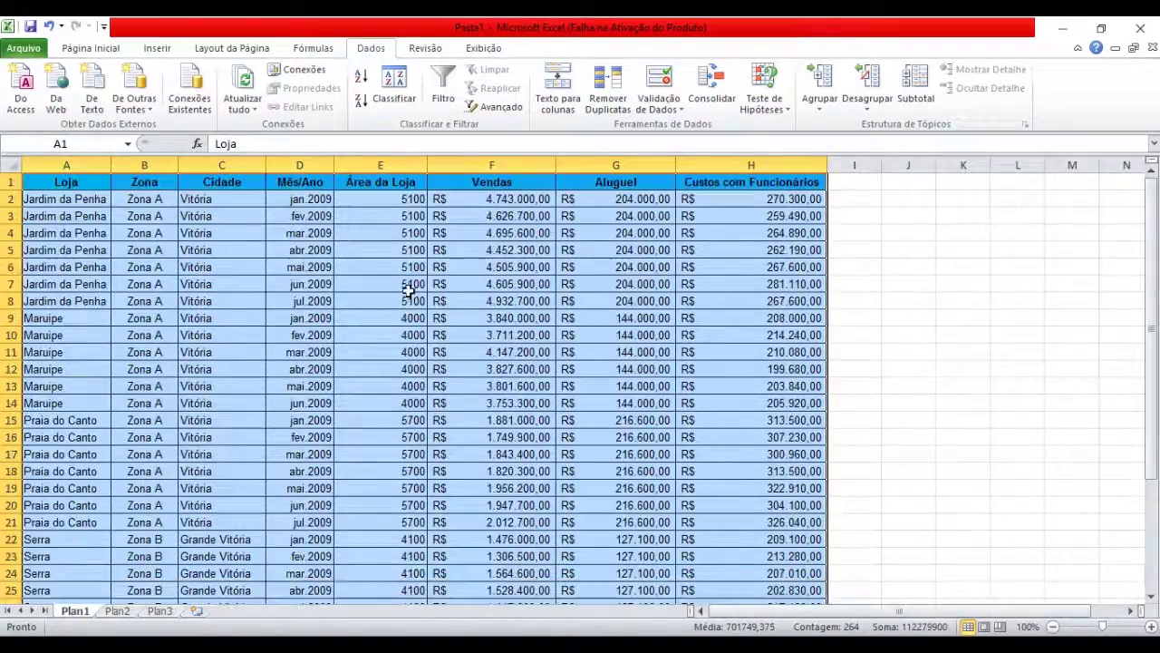
{"action": "left_click", "coordinate": [913, 97]}
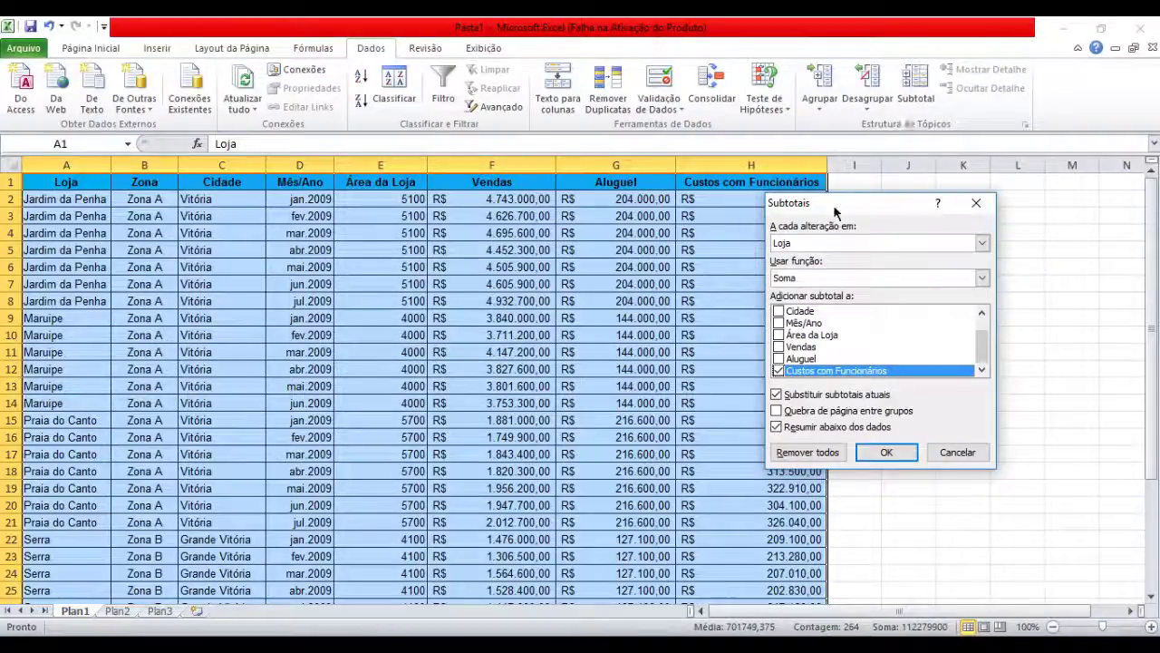
{"action": "mouse_move", "coordinate": [814, 212]}
{"action": "left_mouse_down"}
{"action": "mouse_move", "coordinate": [691, 232]}
{"action": "mouse_move", "coordinate": [867, 228]}
{"action": "left_mouse_up"}
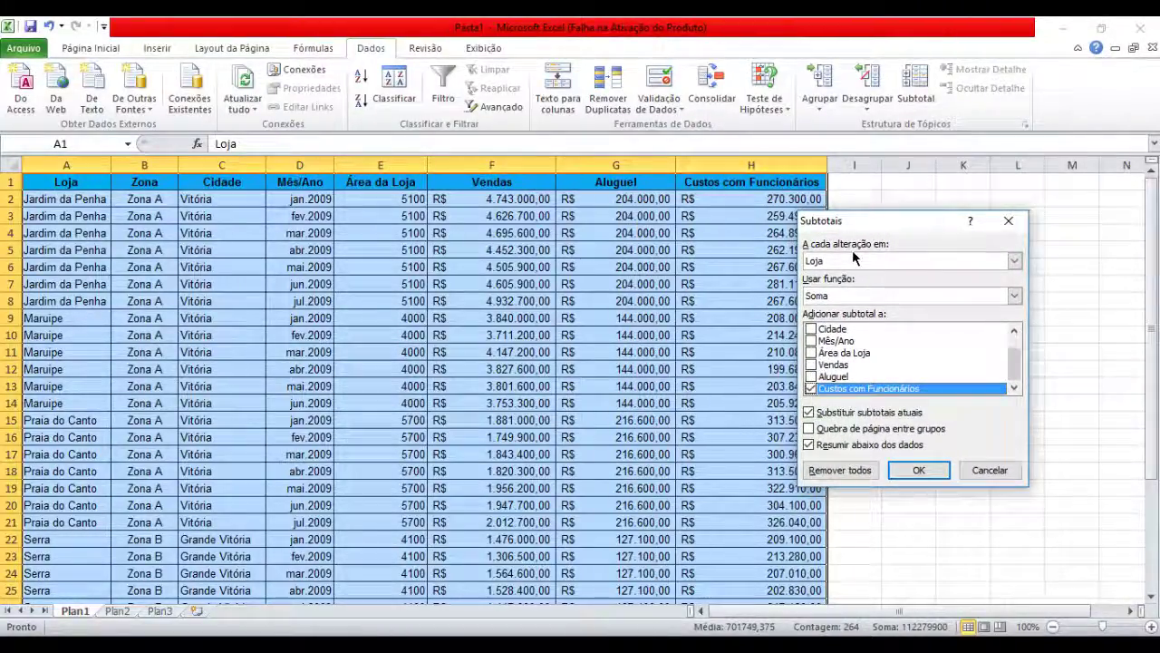
Group subtotals at each change in Loja using the Soma function.
{"action": "left_click", "coordinate": [1014, 262]}
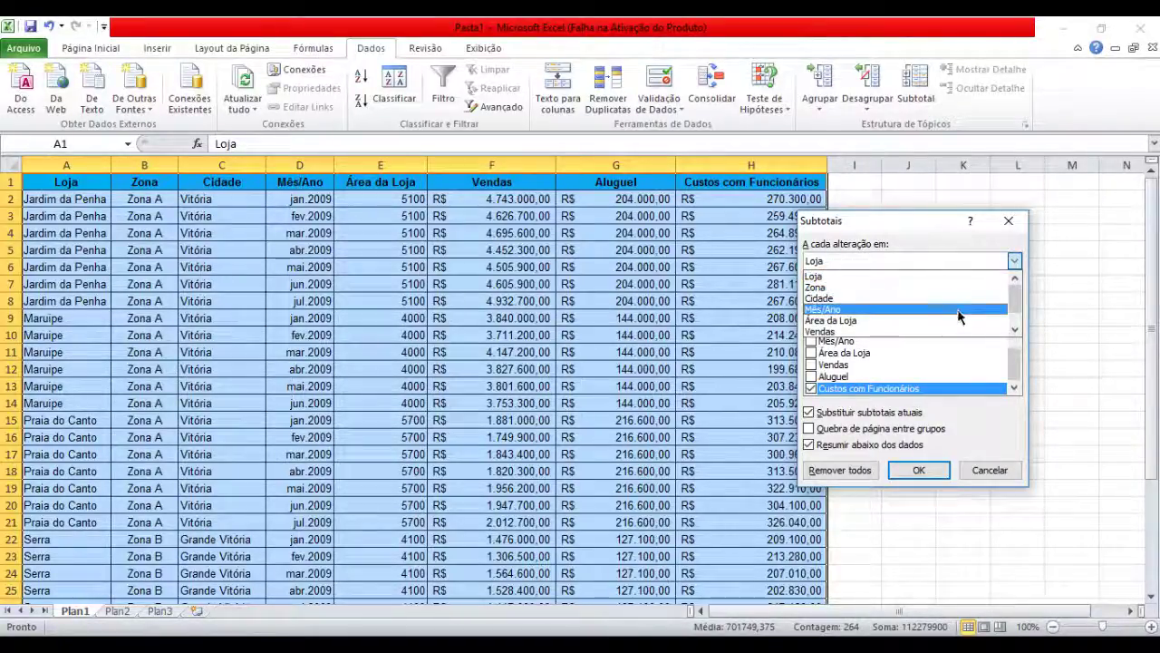
{"action": "scroll", "coordinate": [969, 308], "scroll_direction": "down", "scroll_amount": 1}
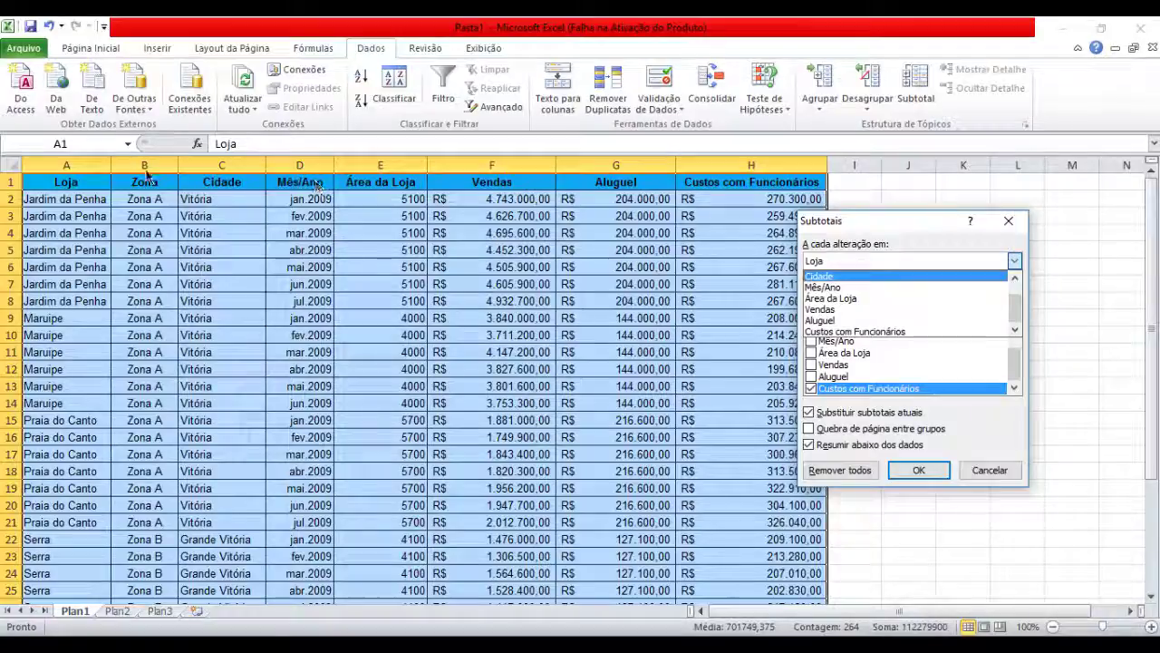
{"action": "scroll", "coordinate": [953, 311], "scroll_direction": "up", "scroll_amount": 1}
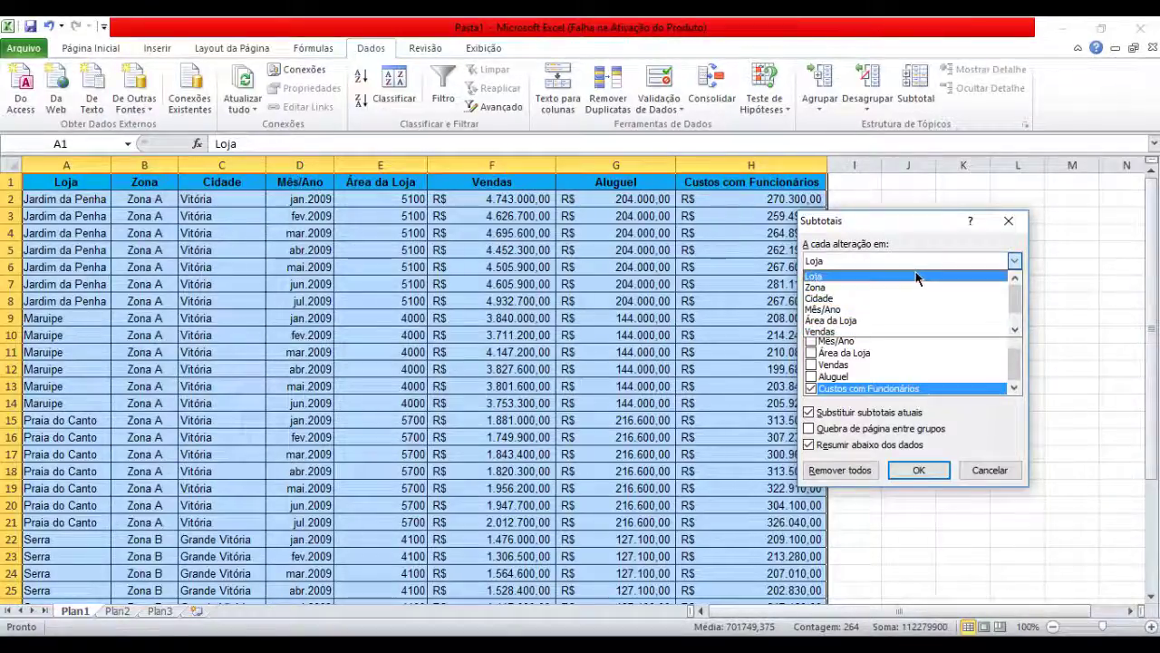
{"action": "left_click", "coordinate": [834, 275]}
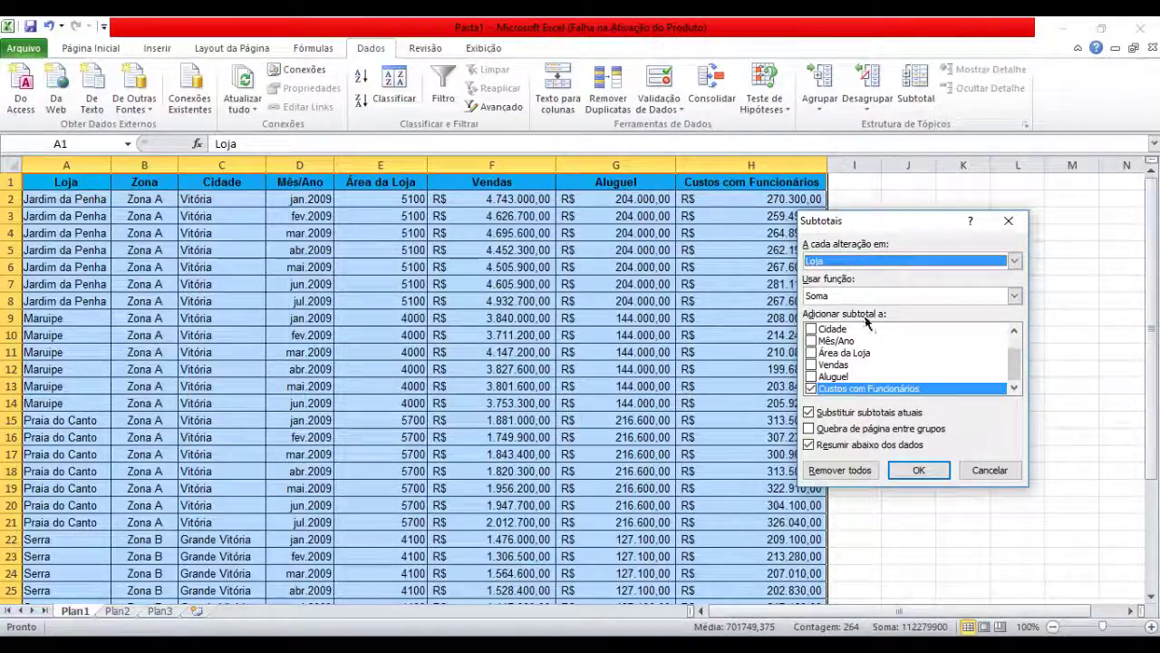
{"action": "left_click", "coordinate": [1014, 295]}
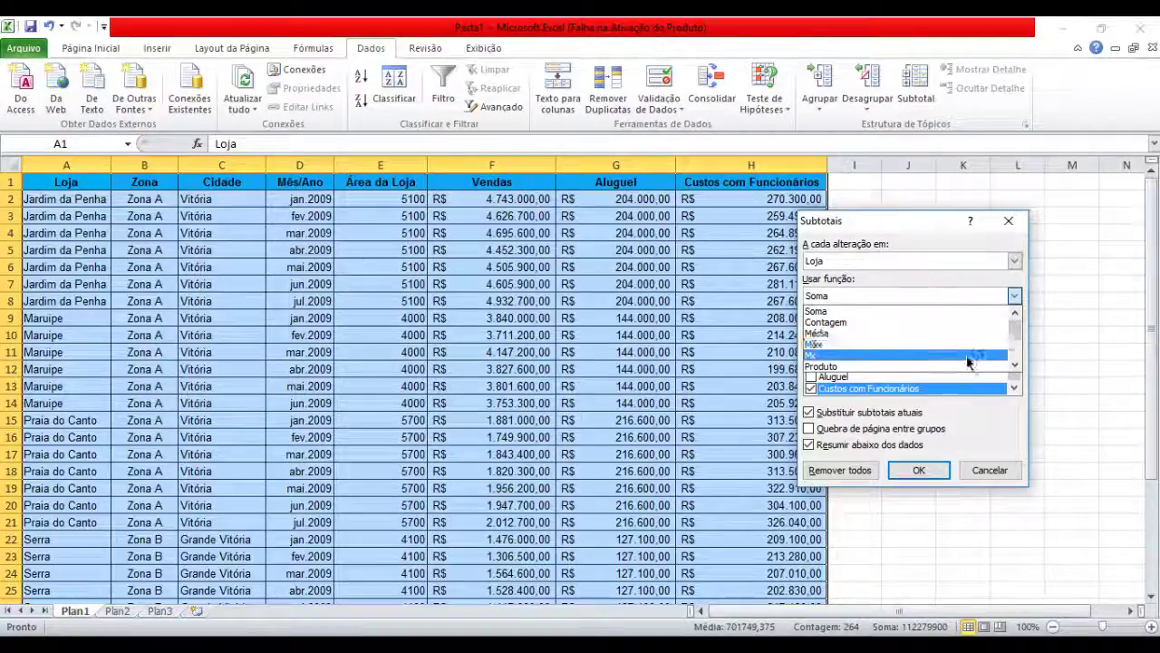
{"action": "scroll", "coordinate": [966, 358], "scroll_direction": "down", "scroll_amount": 2}
{"action": "scroll", "coordinate": [965, 355], "scroll_direction": "down", "scroll_amount": 3}
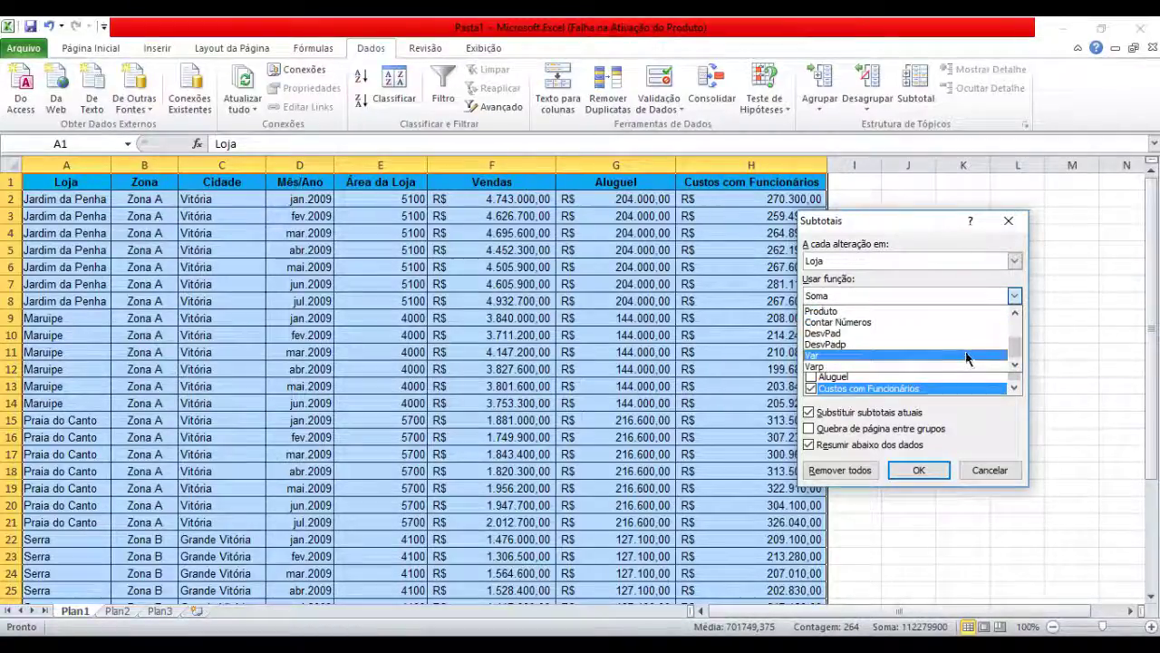
{"action": "scroll", "coordinate": [966, 354], "scroll_direction": "up", "scroll_amount": 4}
{"action": "scroll", "coordinate": [966, 353], "scroll_direction": "up", "scroll_amount": 1}
{"action": "left_click", "coordinate": [950, 315]}
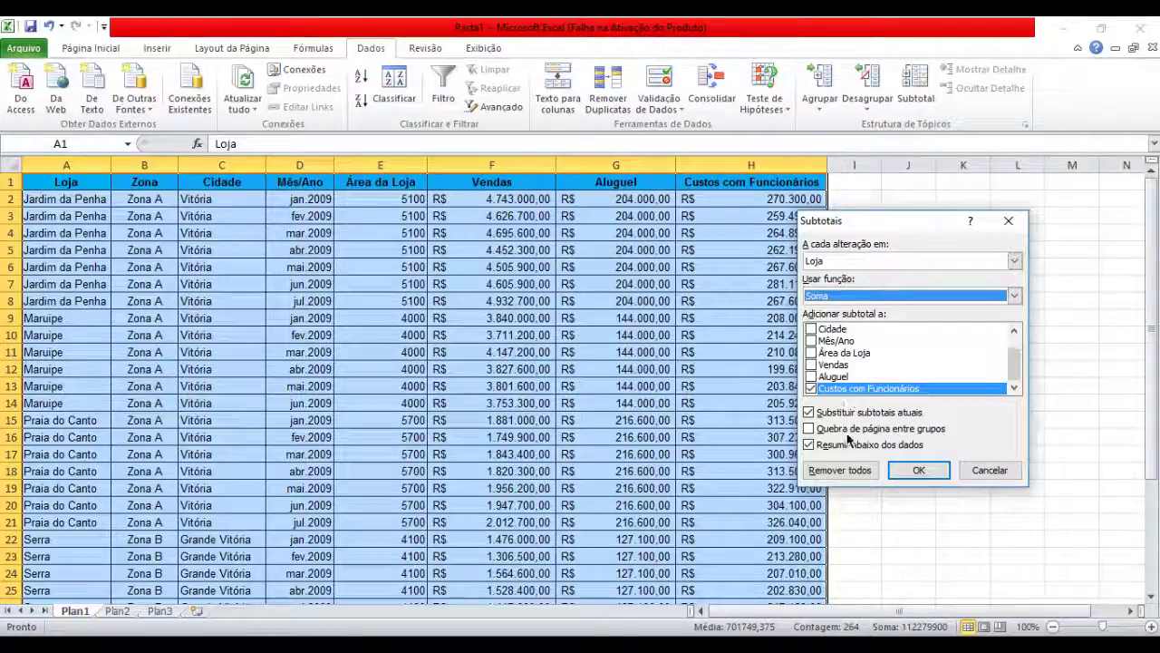
Tick Aluguel, Vendas and Área da Loja as columns to subtotal.
{"action": "left_click", "coordinate": [813, 377]}
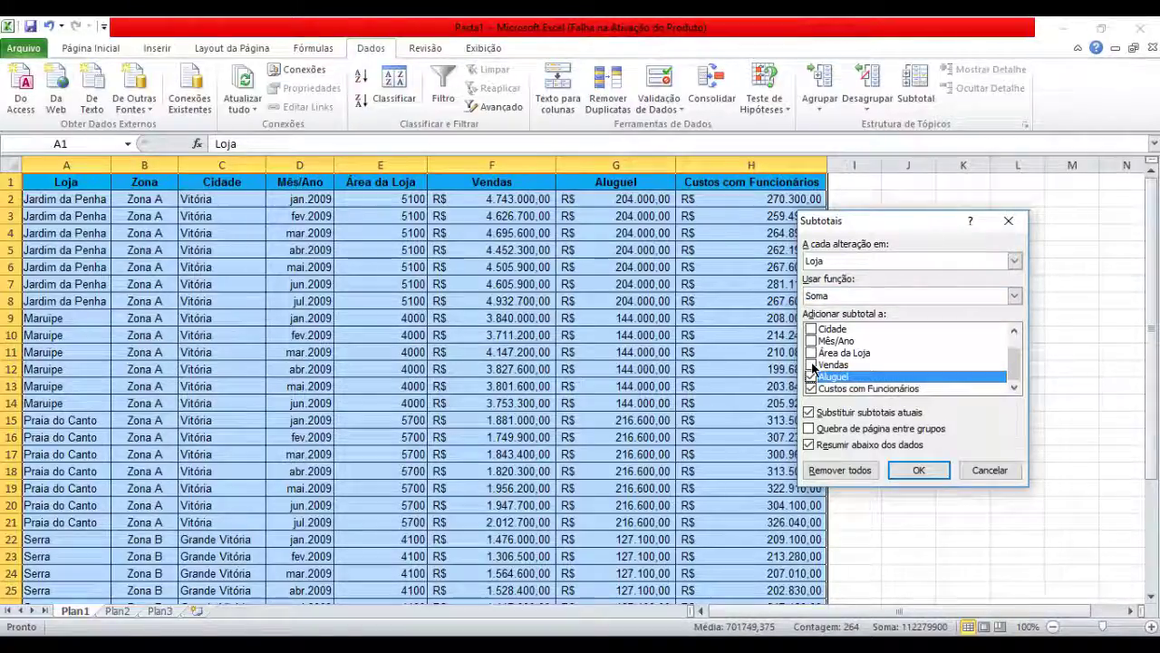
{"action": "left_click", "coordinate": [812, 366]}
{"action": "left_click", "coordinate": [812, 353]}
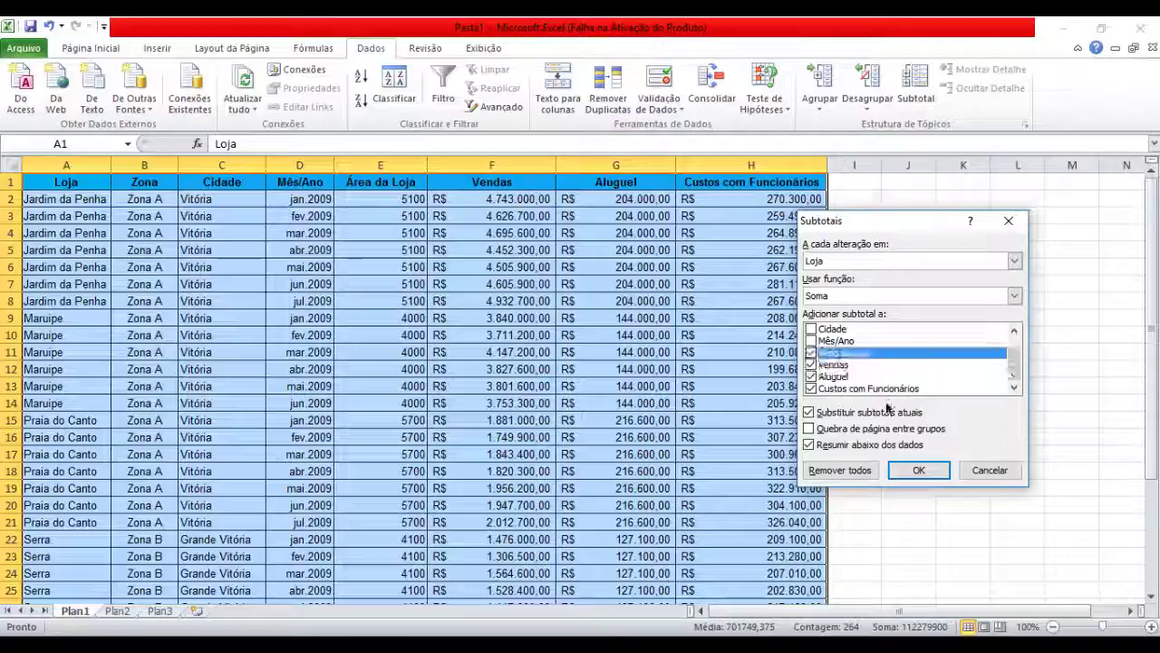
{"action": "scroll", "coordinate": [1016, 367], "scroll_direction": "up", "scroll_amount": 1}
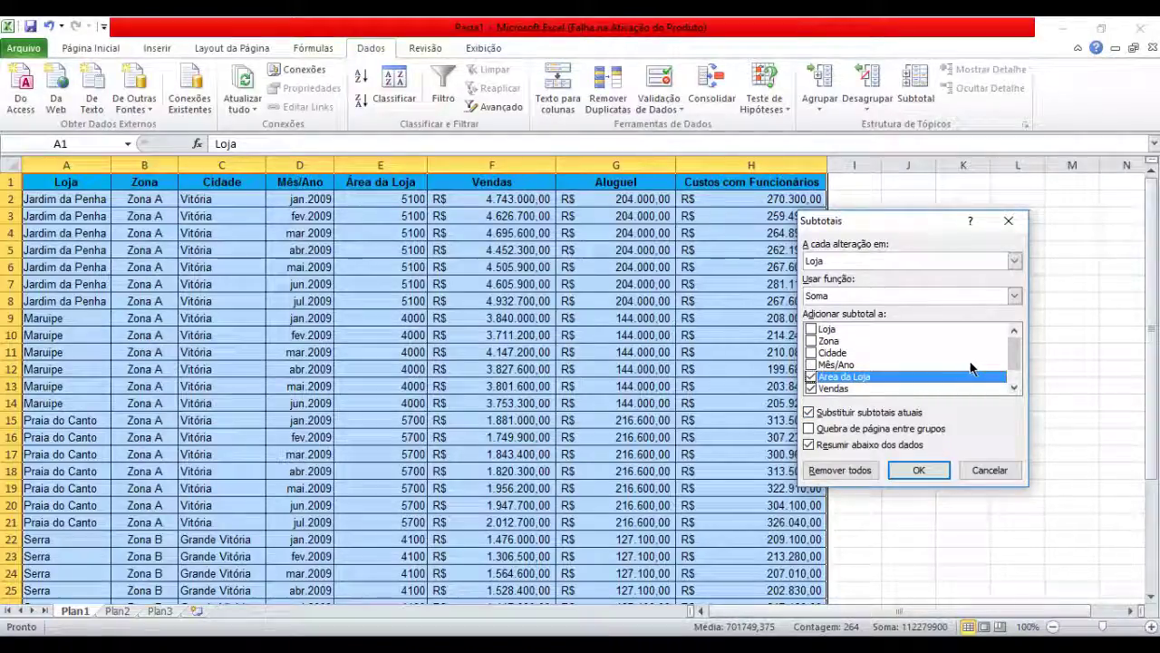
{"action": "scroll", "coordinate": [1015, 363], "scroll_direction": "down", "scroll_amount": 1}
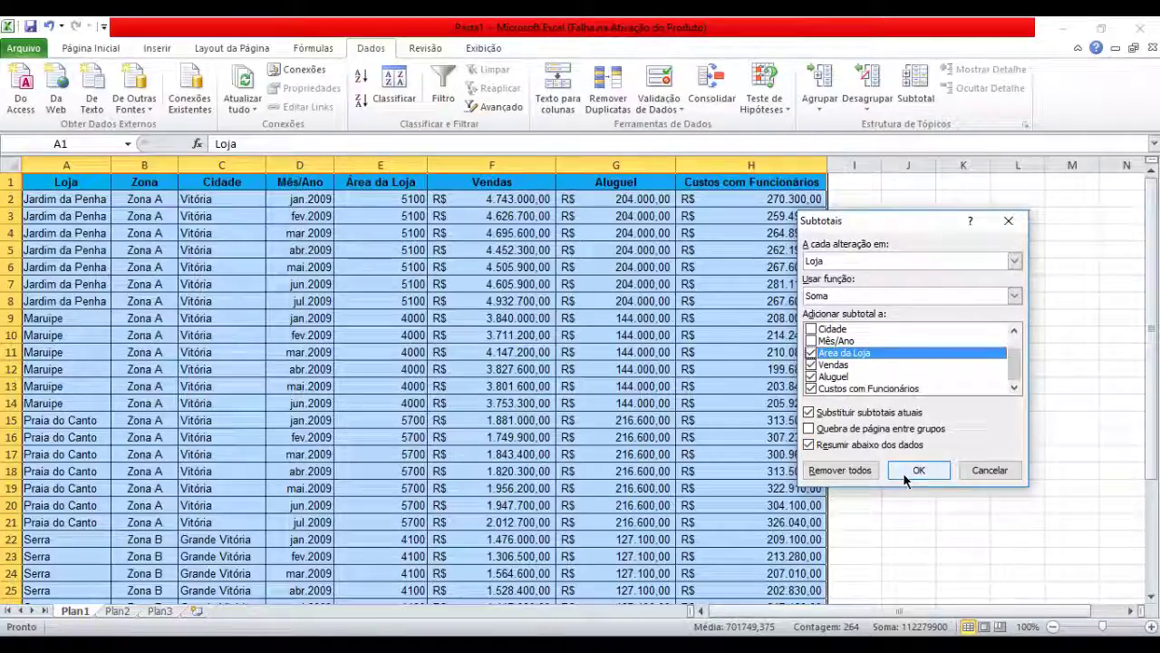
{"action": "left_click", "coordinate": [907, 472]}
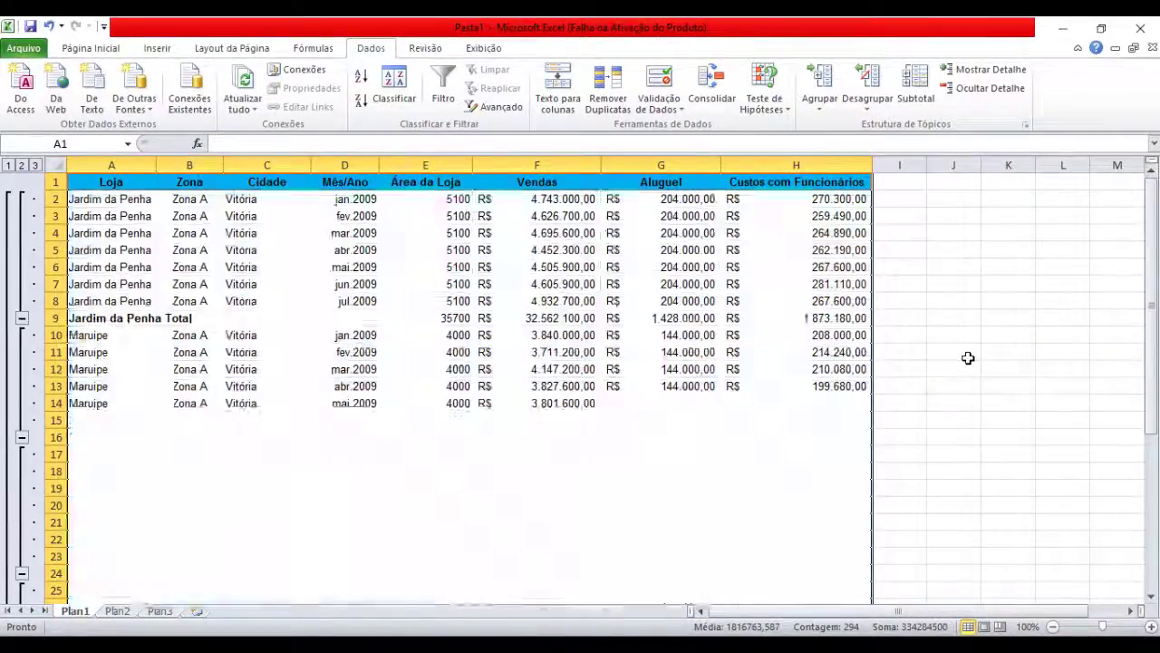
{"action": "left_click", "coordinate": [968, 358]}
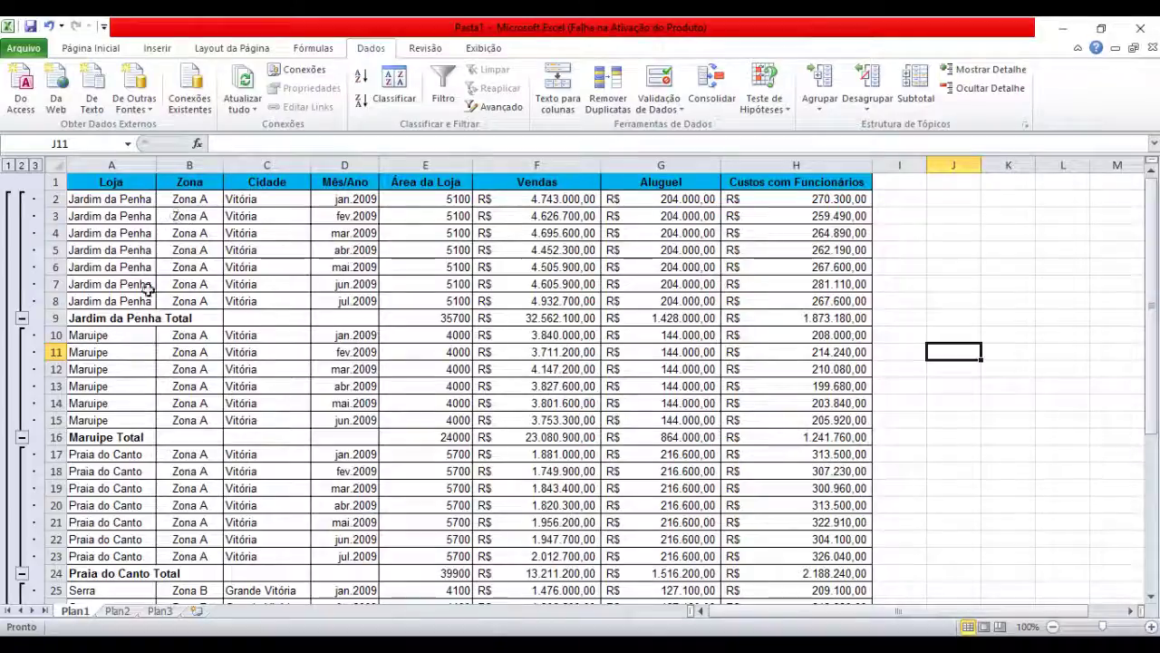
{"action": "left_click", "coordinate": [144, 325]}
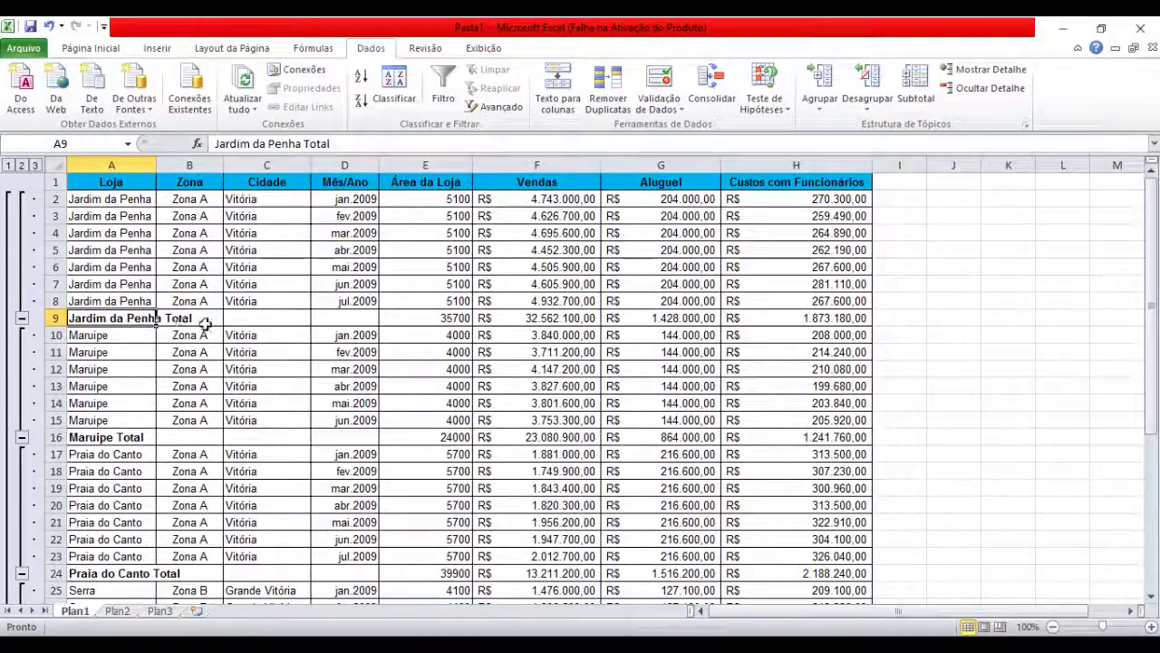
{"action": "left_click", "coordinate": [172, 324]}
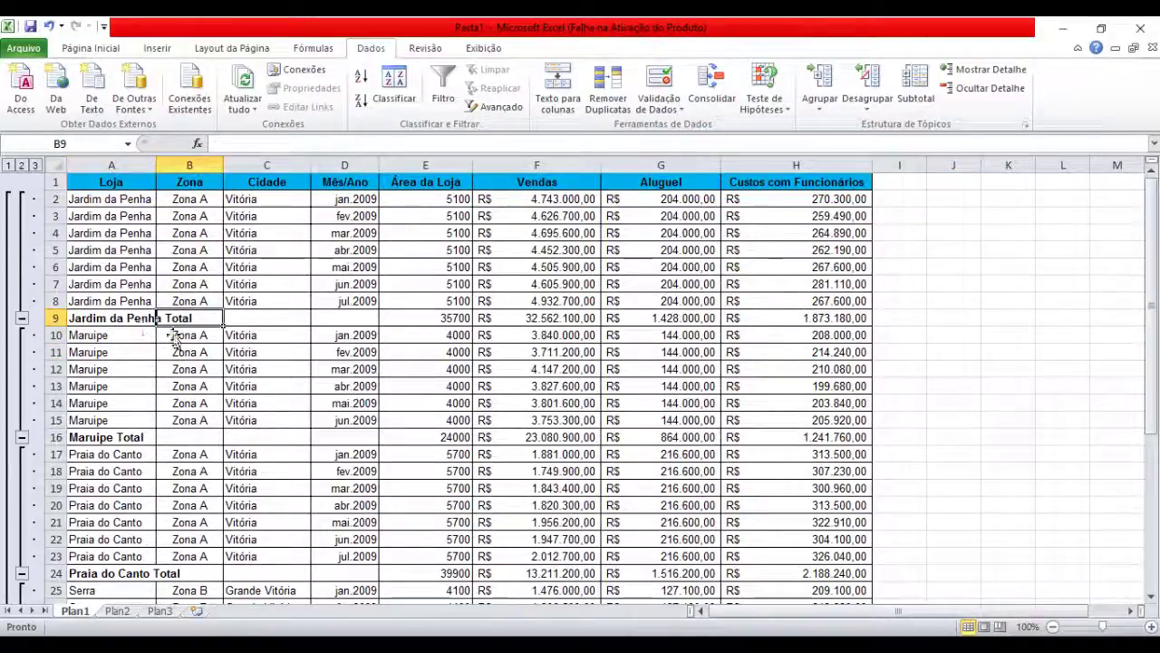
{"action": "left_click", "coordinate": [118, 327]}
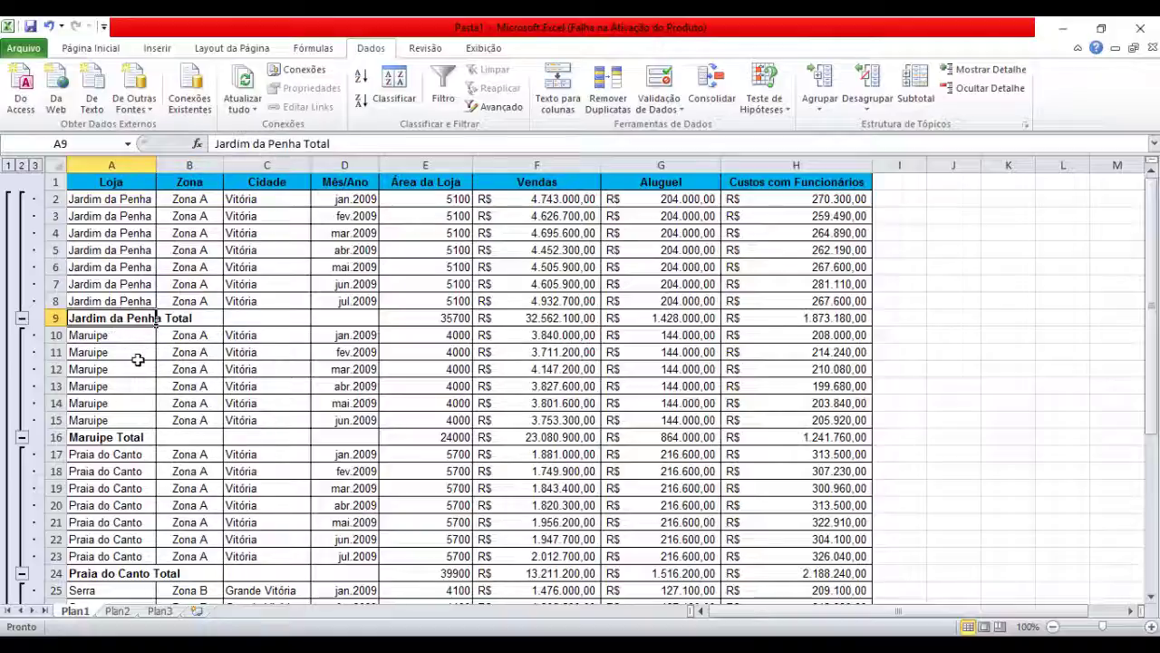
{"action": "left_click", "coordinate": [193, 325]}
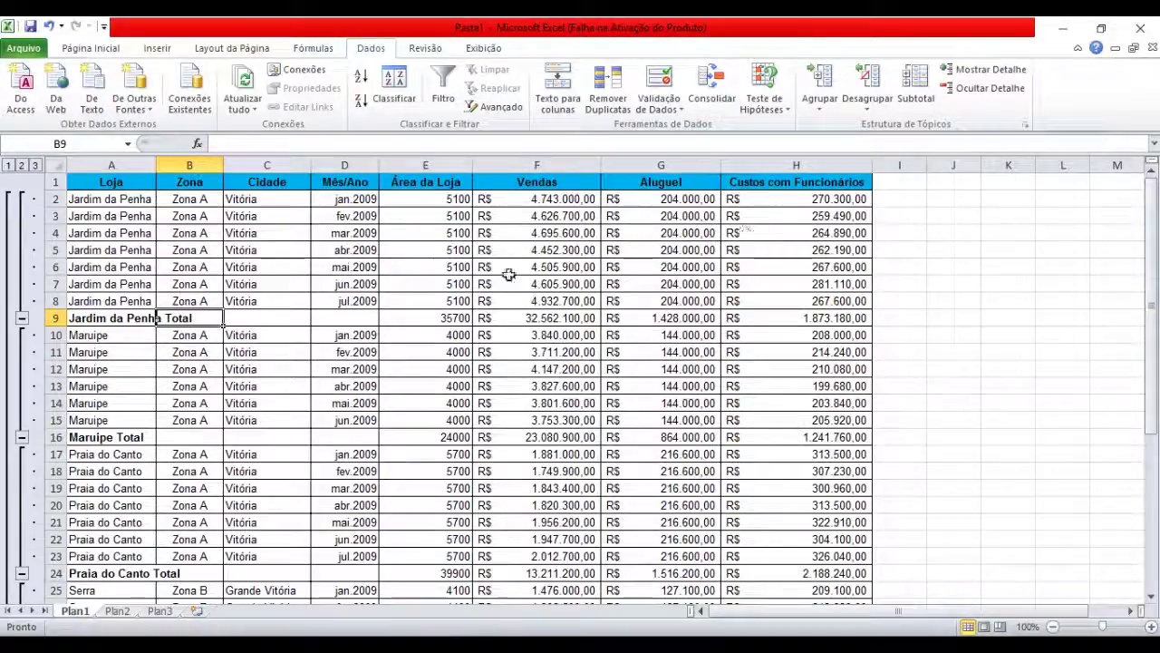
{"action": "left_click", "coordinate": [454, 320]}
{"action": "left_click", "coordinate": [544, 324]}
{"action": "left_click", "coordinate": [678, 327]}
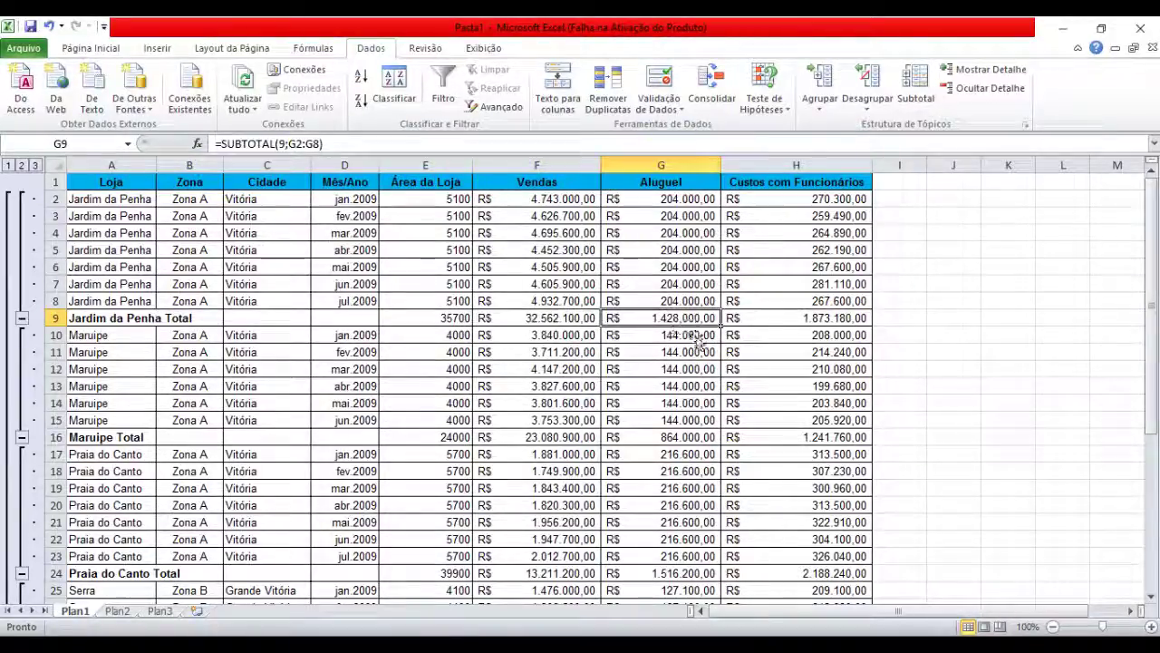
{"action": "left_click_drag", "start_coordinate": [789, 199], "coordinate": [782, 300]}
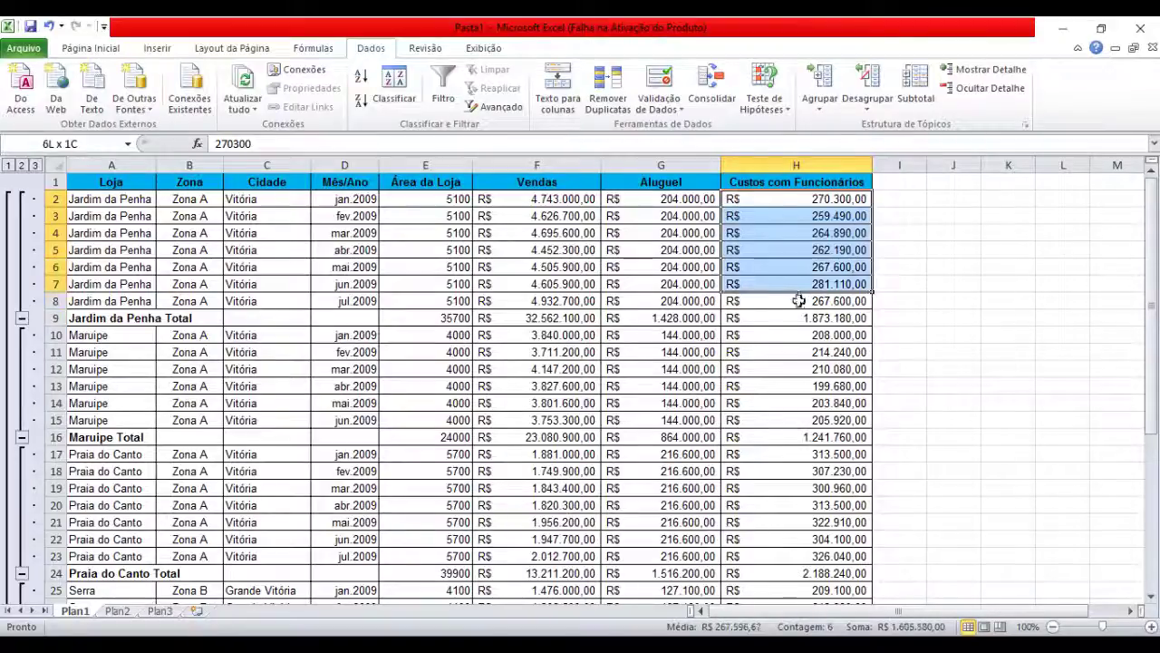
{"action": "left_click_drag", "start_coordinate": [639, 200], "coordinate": [653, 301]}
{"action": "left_click_drag", "start_coordinate": [544, 198], "coordinate": [544, 301]}
{"action": "left_click", "coordinate": [993, 336]}
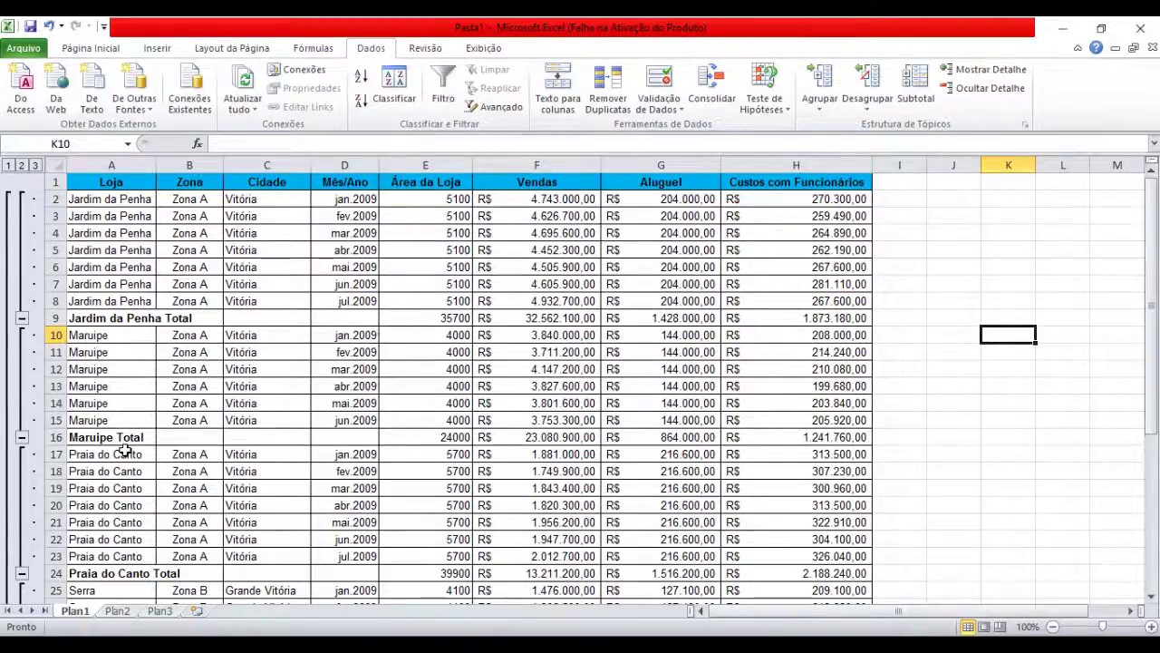
{"action": "scroll", "coordinate": [126, 443], "scroll_direction": "down", "scroll_amount": 1}
{"action": "scroll", "coordinate": [127, 427], "scroll_direction": "down", "scroll_amount": 1}
{"action": "scroll", "coordinate": [130, 448], "scroll_direction": "down", "scroll_amount": 1}
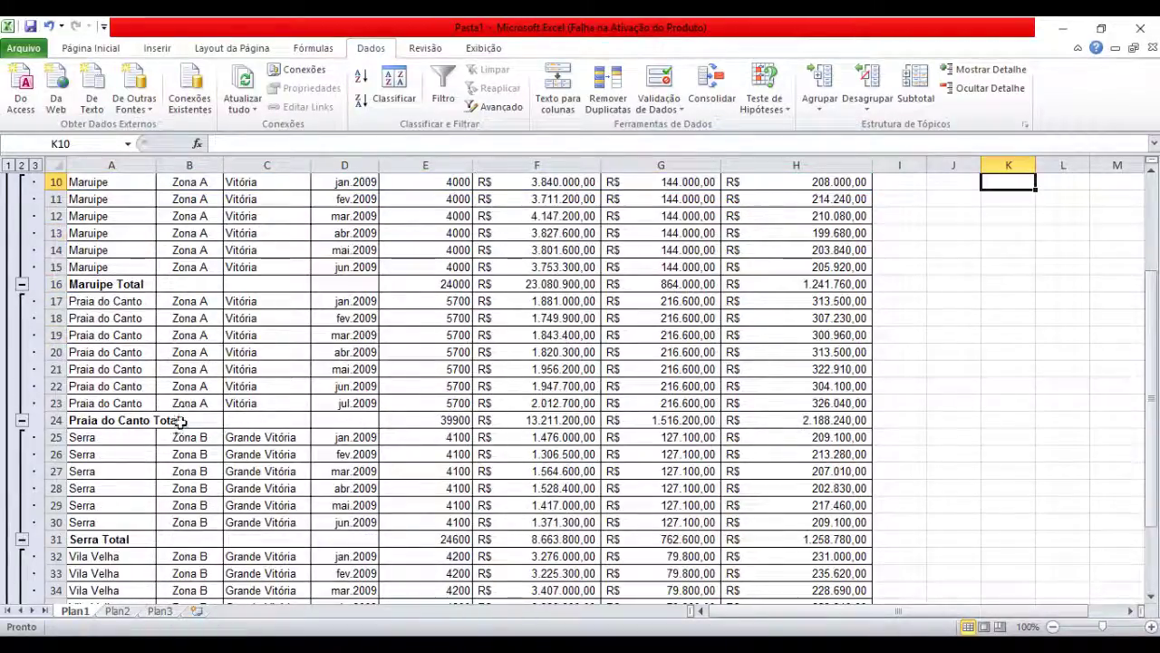
{"action": "scroll", "coordinate": [143, 470], "scroll_direction": "down", "scroll_amount": 1}
{"action": "scroll", "coordinate": [118, 485], "scroll_direction": "down", "scroll_amount": 2}
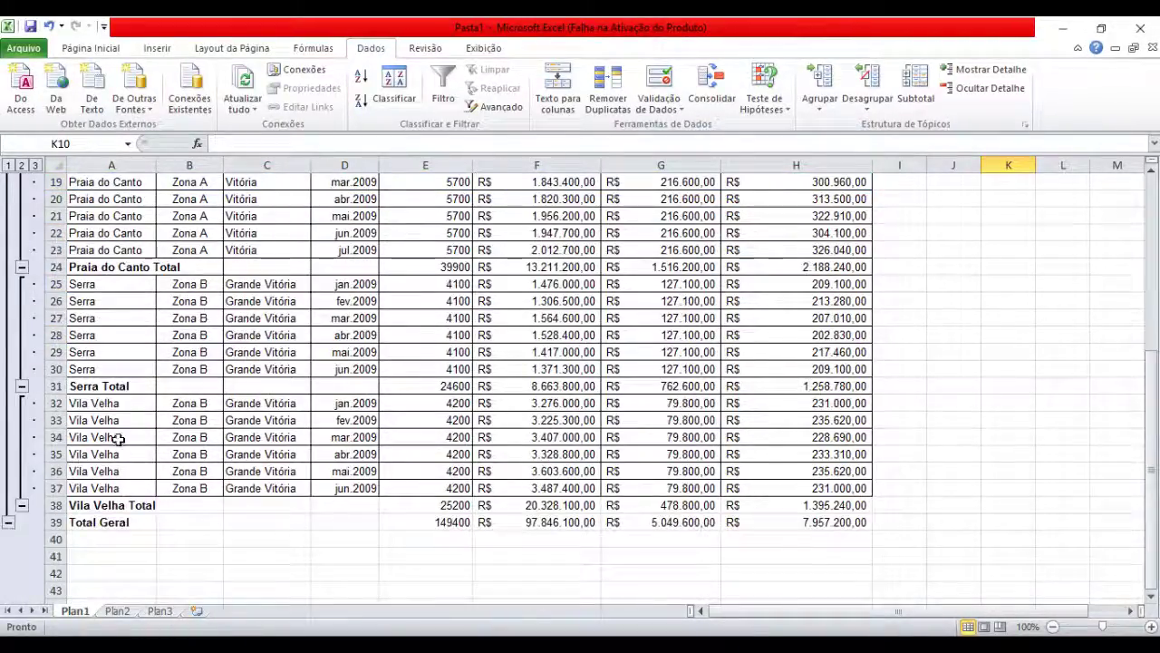
{"action": "left_click", "coordinate": [120, 524]}
{"action": "left_click", "coordinate": [442, 528]}
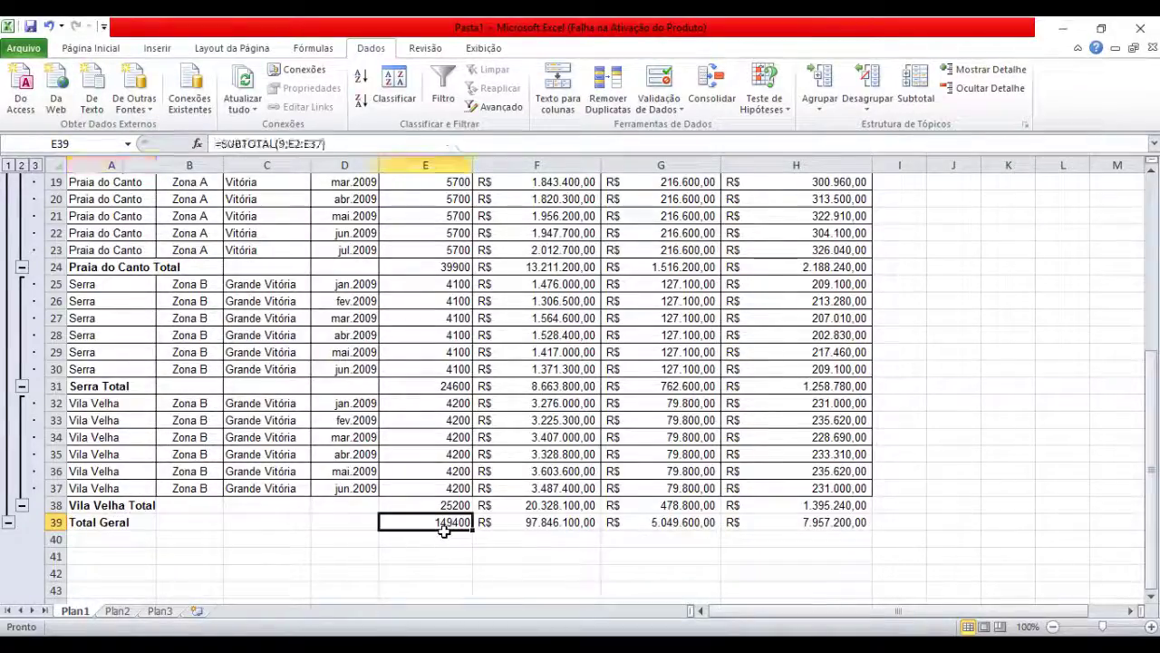
{"action": "left_click", "coordinate": [508, 528]}
{"action": "left_click", "coordinate": [660, 526]}
{"action": "left_click", "coordinate": [766, 525]}
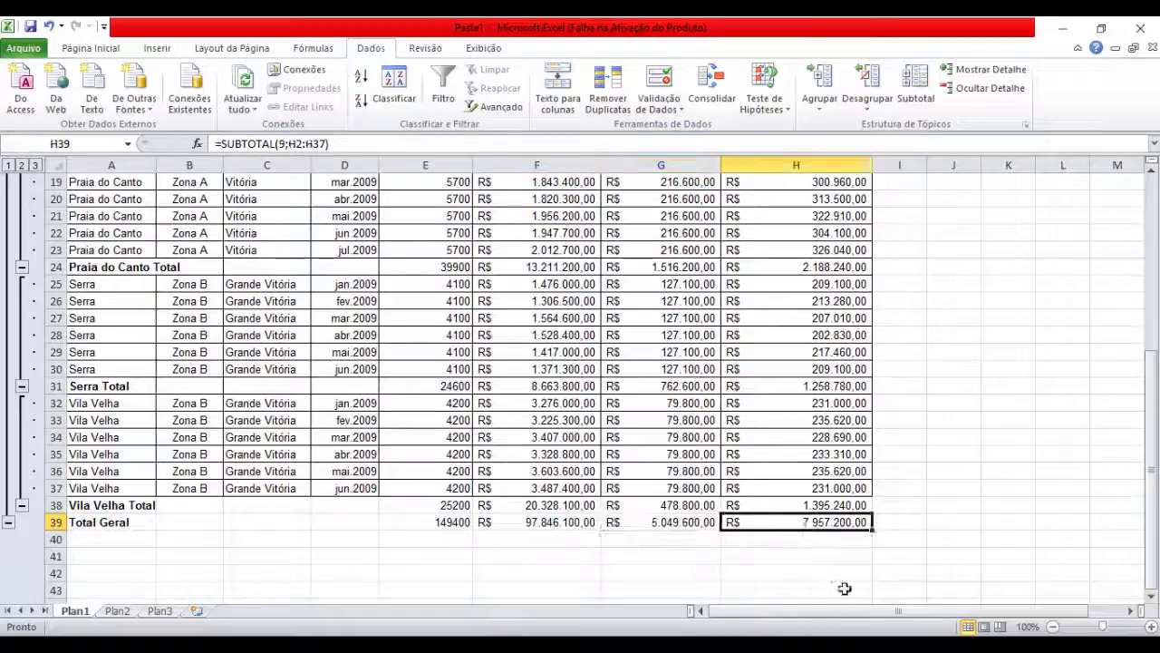
{"action": "left_click", "coordinate": [980, 555]}
{"action": "scroll", "coordinate": [986, 555], "scroll_direction": "up", "scroll_amount": 6}
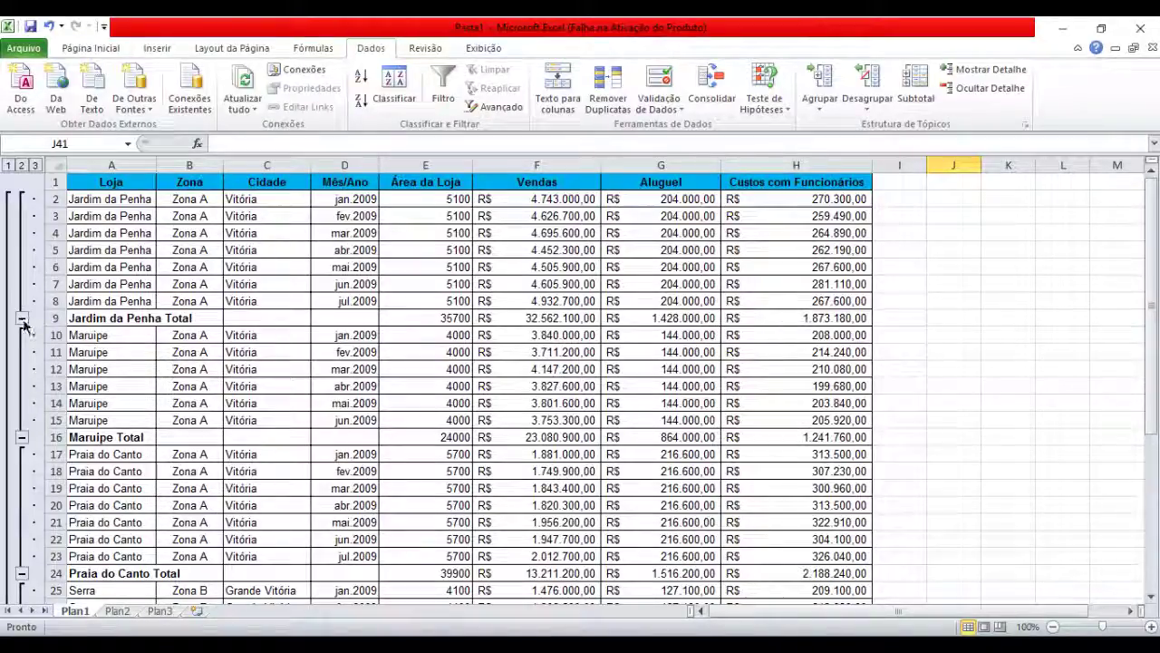
{"action": "scroll", "coordinate": [22, 299], "scroll_direction": "down", "scroll_amount": 3}
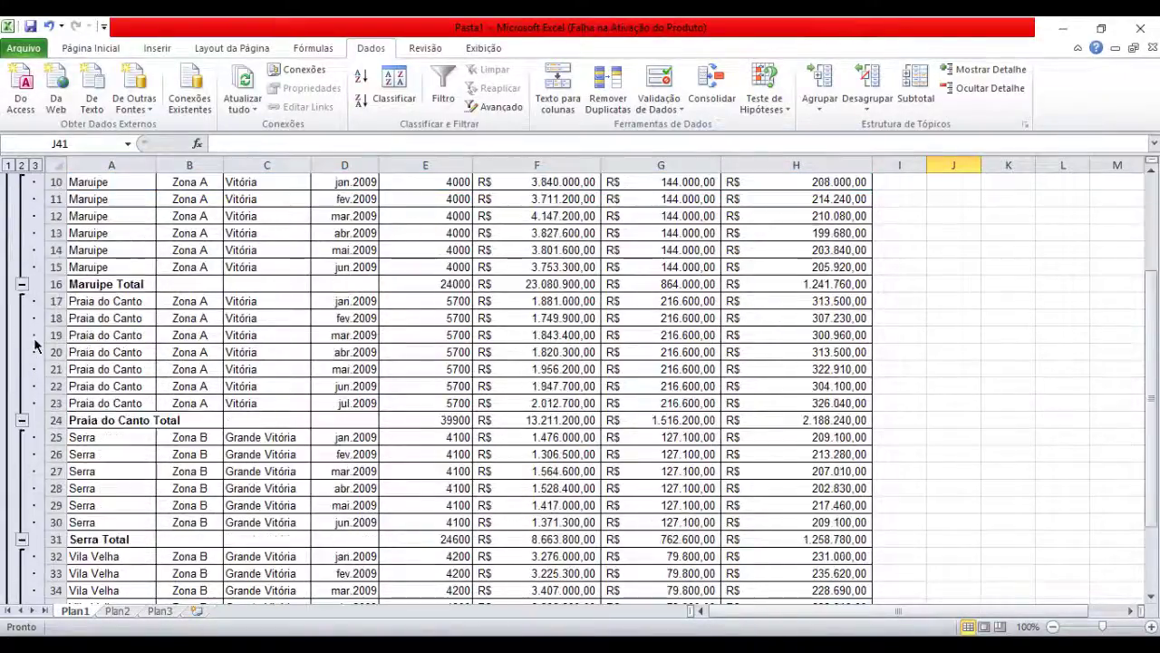
{"action": "scroll", "coordinate": [27, 344], "scroll_direction": "down", "scroll_amount": 2}
{"action": "scroll", "coordinate": [29, 349], "scroll_direction": "down", "scroll_amount": 1}
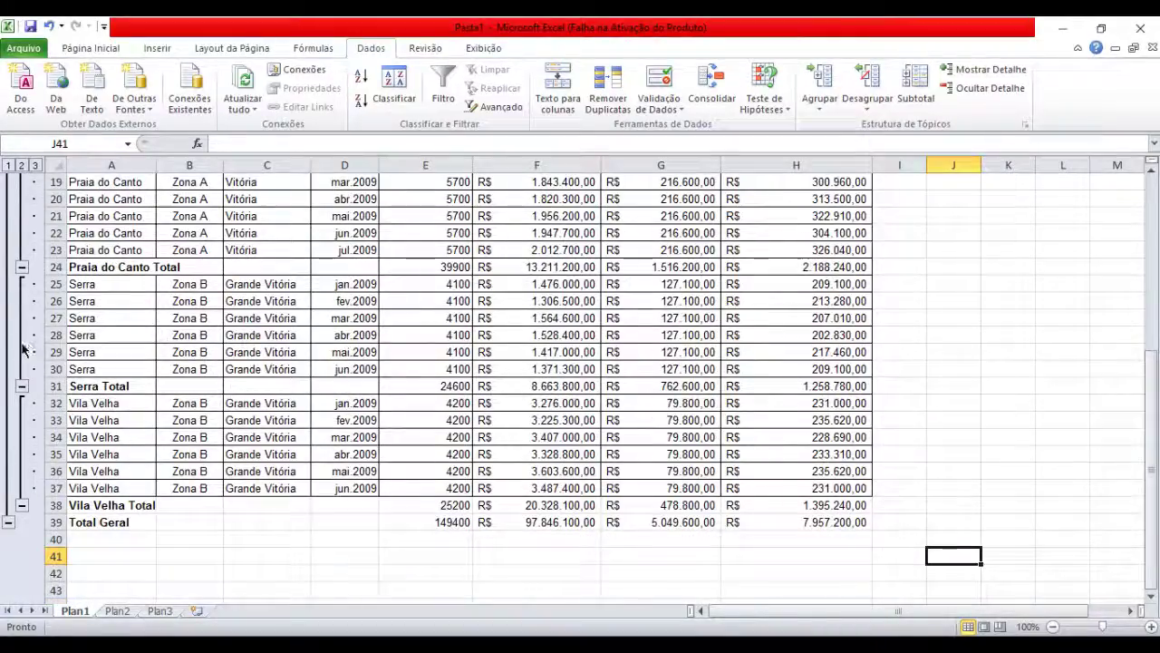
{"action": "scroll", "coordinate": [9, 471], "scroll_direction": "up", "scroll_amount": 5}
{"action": "scroll", "coordinate": [54, 435], "scroll_direction": "up", "scroll_amount": 1}
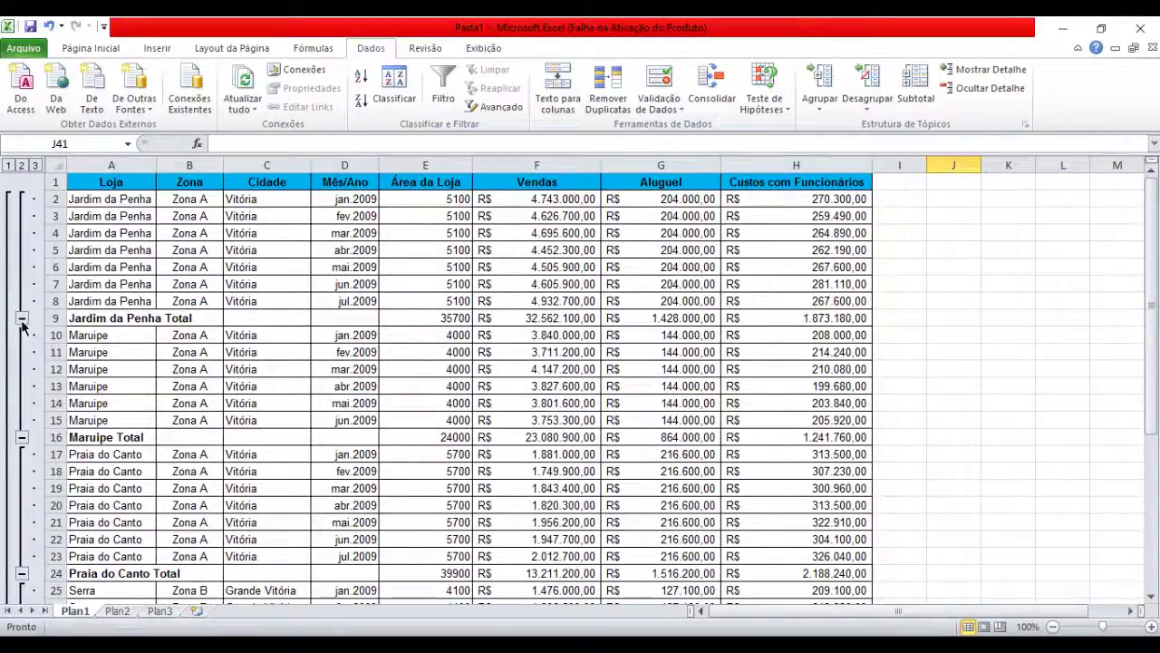
{"action": "scroll", "coordinate": [26, 372], "scroll_direction": "down", "scroll_amount": 6}
{"action": "scroll", "coordinate": [31, 458], "scroll_direction": "up", "scroll_amount": 6}
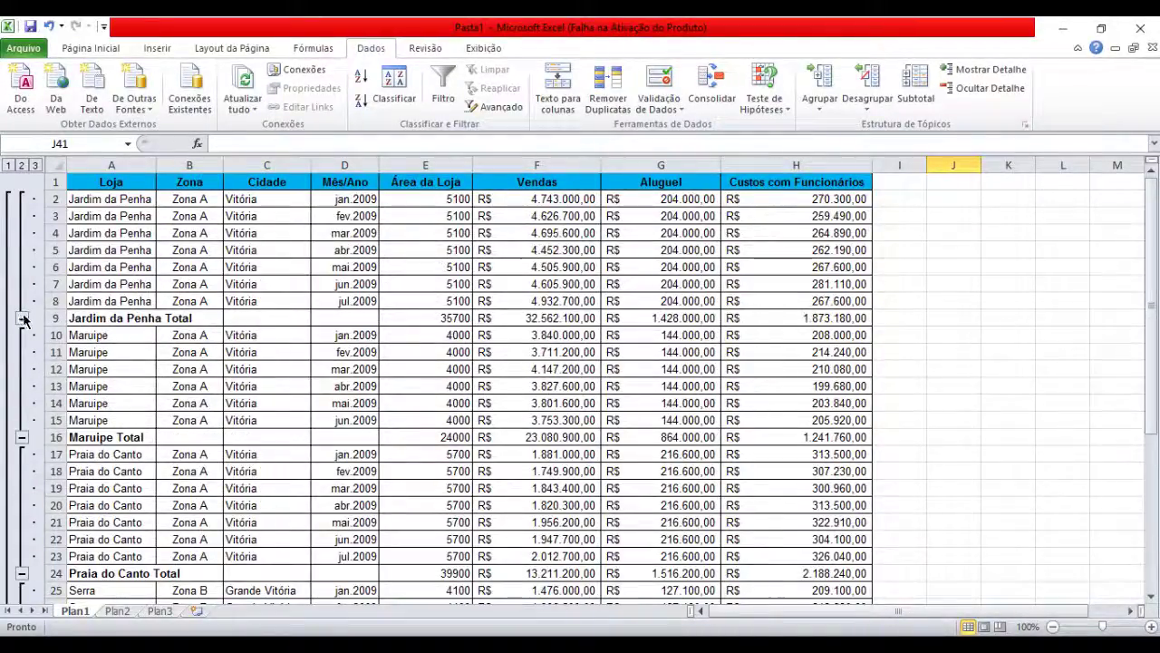
Collapse all five store groups, then show only store totals and Total Geral.
{"action": "left_click", "coordinate": [21, 318]}
{"action": "left_click", "coordinate": [21, 317]}
{"action": "left_click", "coordinate": [22, 352]}
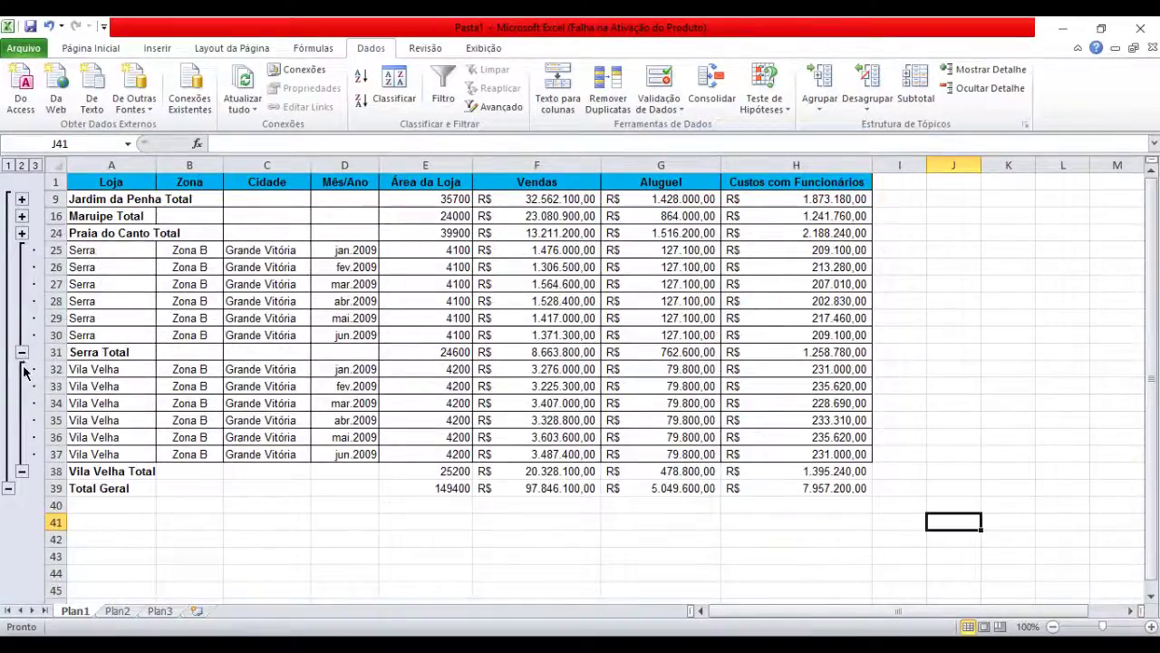
{"action": "left_click", "coordinate": [21, 351]}
{"action": "left_click", "coordinate": [22, 369]}
{"action": "left_click", "coordinate": [8, 283]}
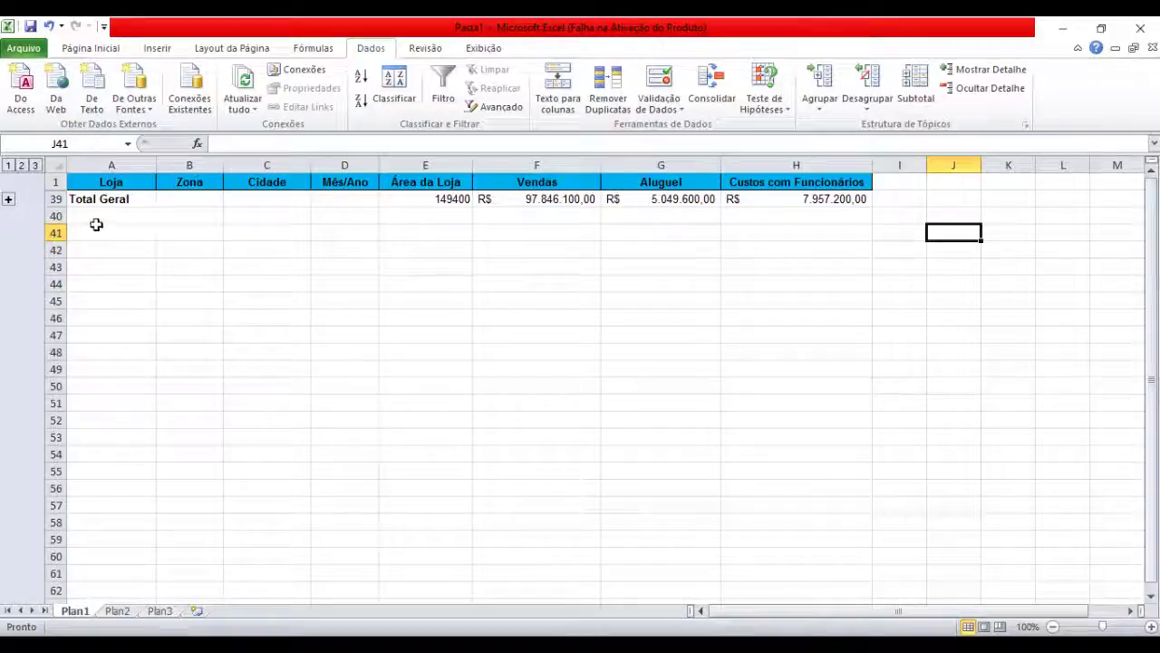
{"action": "left_click", "coordinate": [8, 200]}
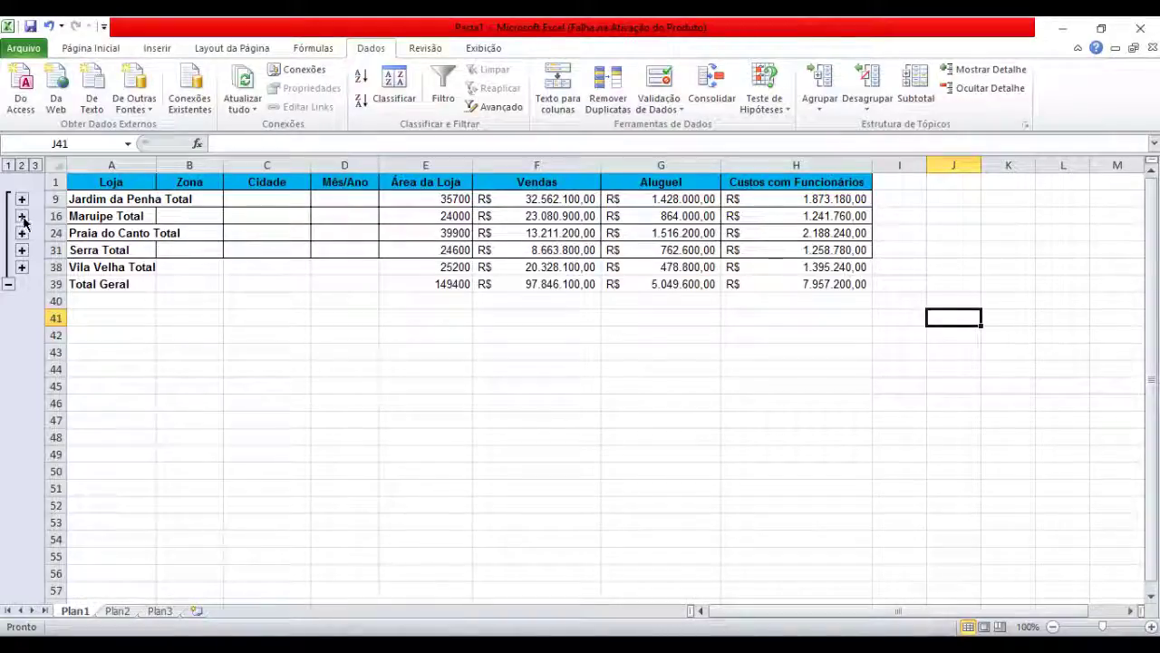
Expand and re-collapse Maruipe, then expand only the Serra monthly rows.
{"action": "left_click", "coordinate": [22, 216]}
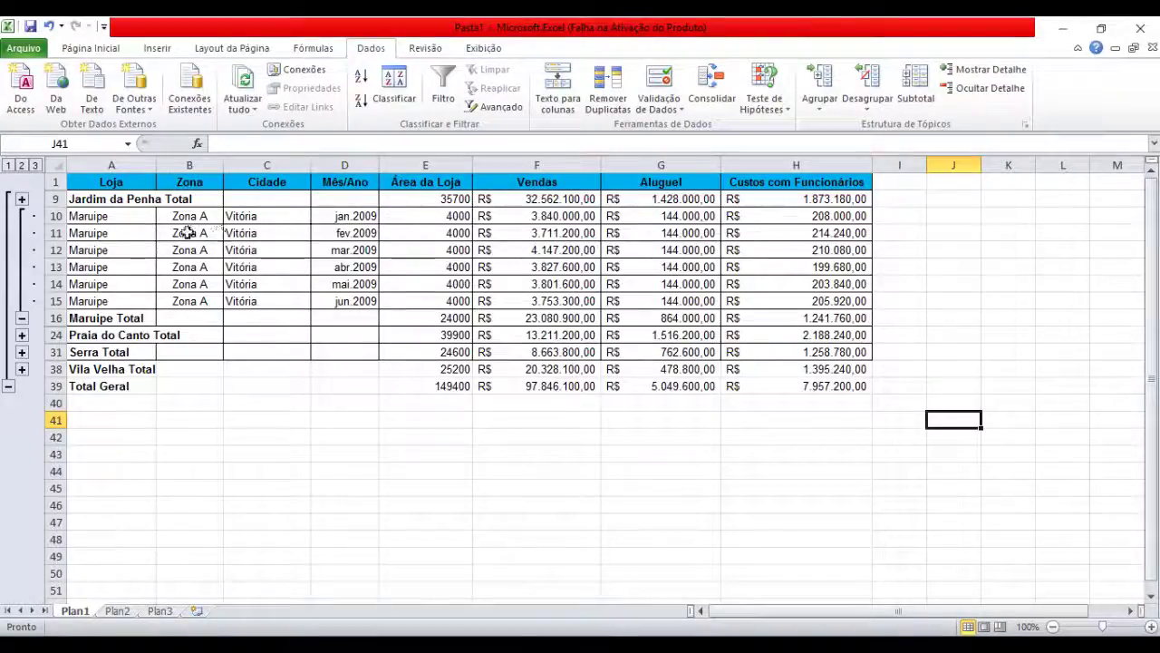
{"action": "left_click_drag", "start_coordinate": [114, 218], "coordinate": [772, 319]}
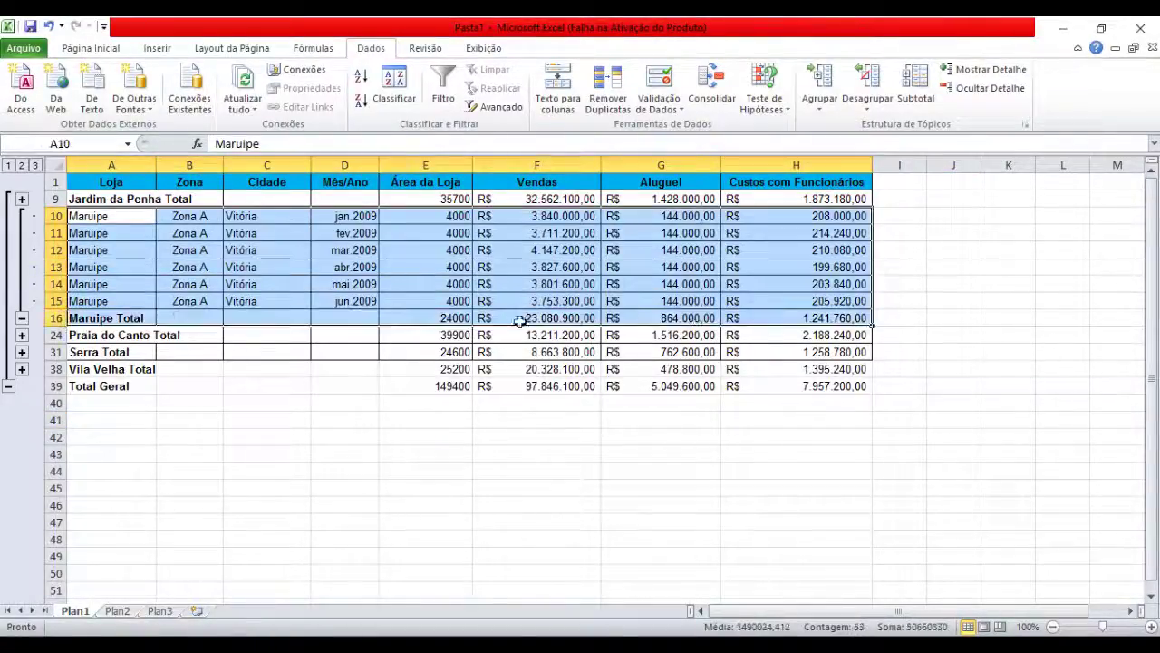
{"action": "left_click", "coordinate": [22, 318]}
{"action": "left_click", "coordinate": [258, 383]}
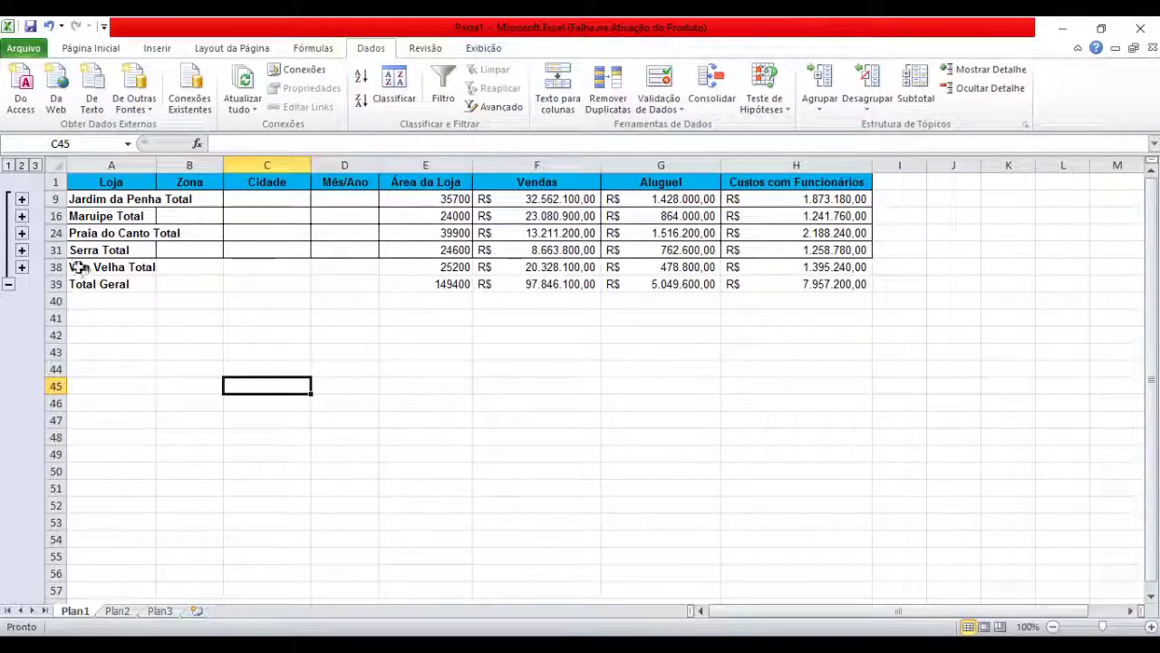
{"action": "left_click", "coordinate": [21, 250]}
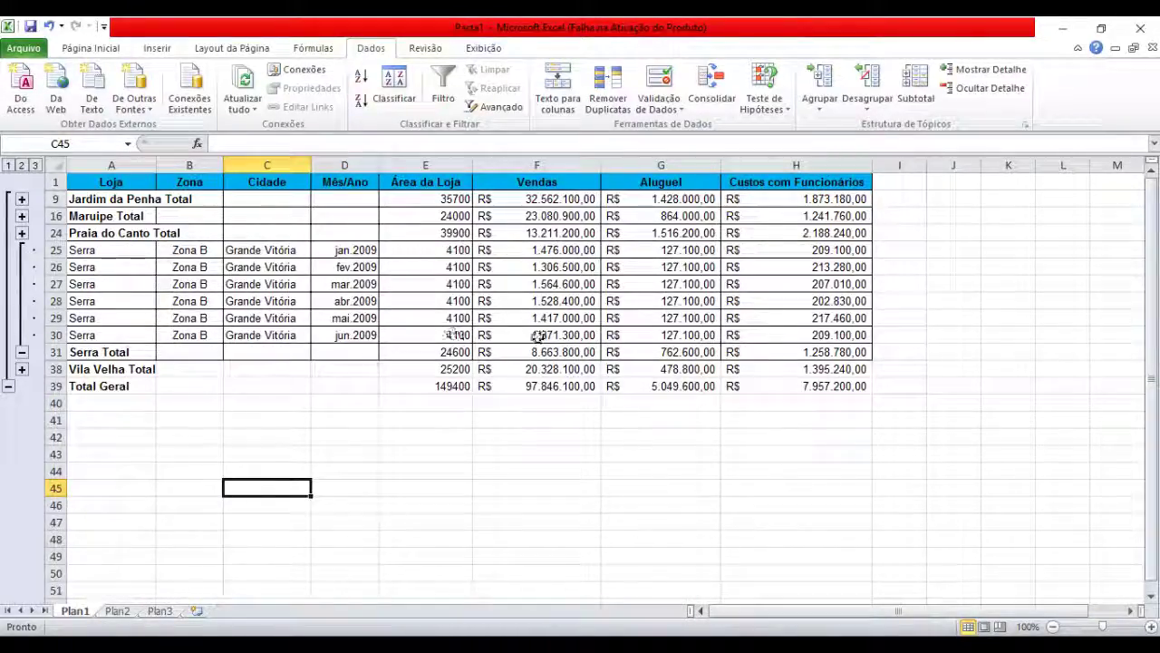
Expand the Jardim da Penha, Maruipe, Praia do Canto and Vila Velha groups.
{"action": "left_click", "coordinate": [21, 199]}
{"action": "left_click", "coordinate": [22, 335]}
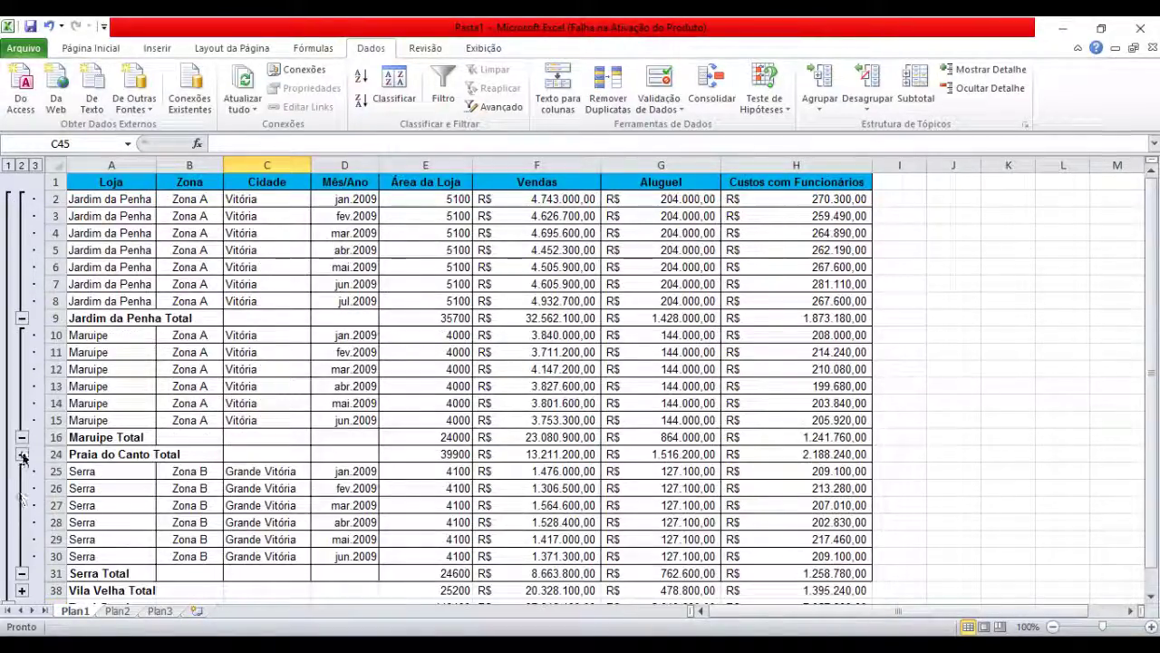
{"action": "left_click", "coordinate": [21, 455]}
{"action": "scroll", "coordinate": [33, 489], "scroll_direction": "down", "scroll_amount": 6}
{"action": "left_click", "coordinate": [21, 404]}
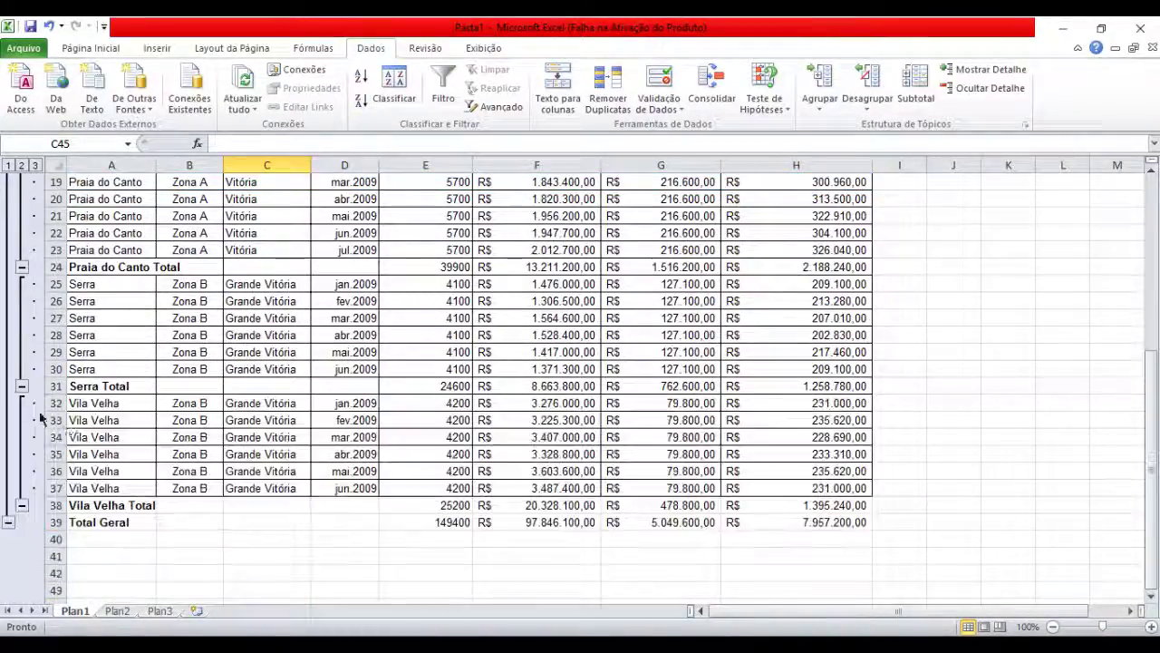
{"action": "scroll", "coordinate": [544, 426], "scroll_direction": "up", "scroll_amount": 3}
{"action": "scroll", "coordinate": [625, 431], "scroll_direction": "up", "scroll_amount": 4}
{"action": "scroll", "coordinate": [502, 336], "scroll_direction": "down", "scroll_amount": 9}
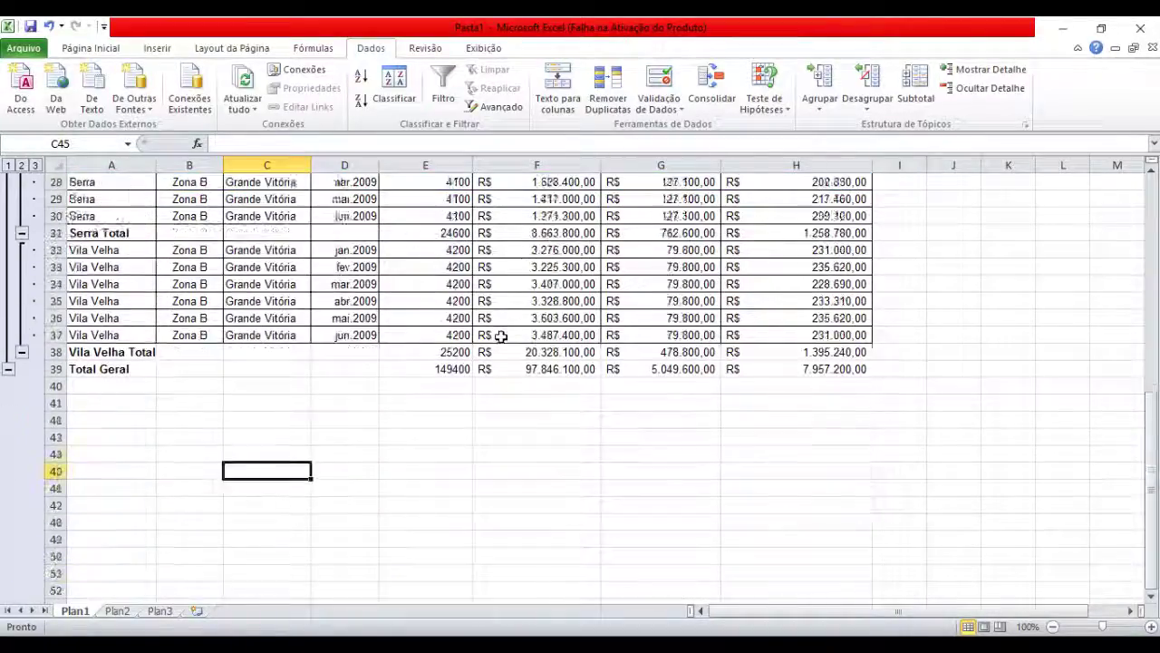
{"action": "scroll", "coordinate": [502, 337], "scroll_direction": "up", "scroll_amount": 9}
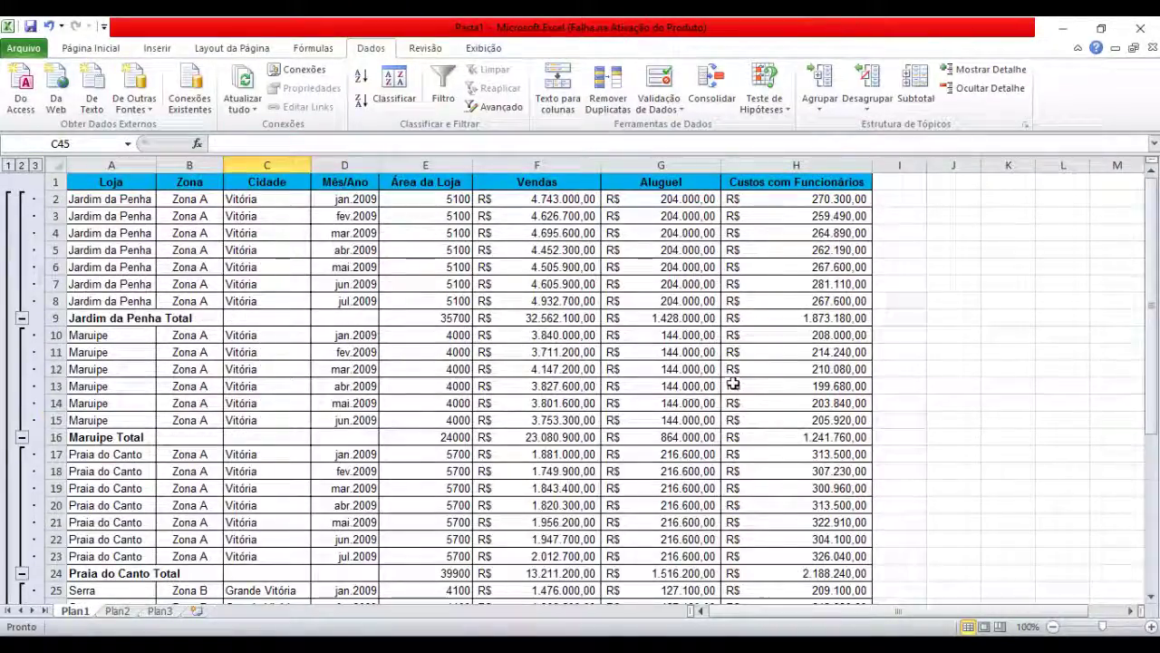